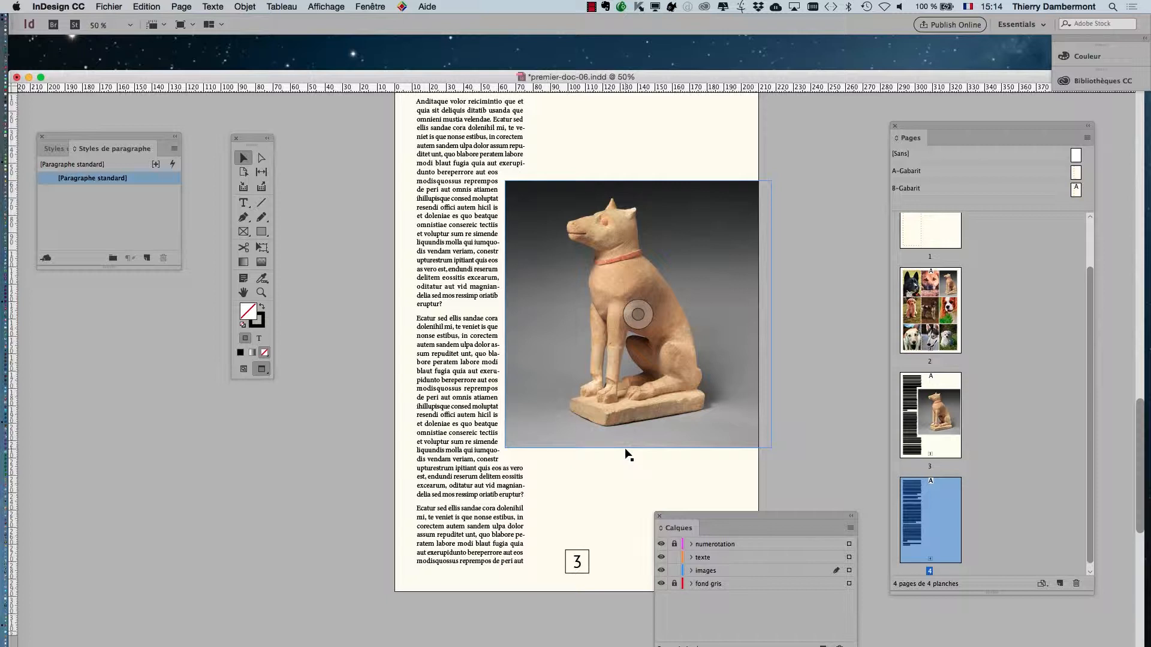
Step: Deselect the dog statue image, move the Calques and Pages panels to new spots, and enlarge the Pages panel
click(727, 482)
drag(735, 521, 241, 484)
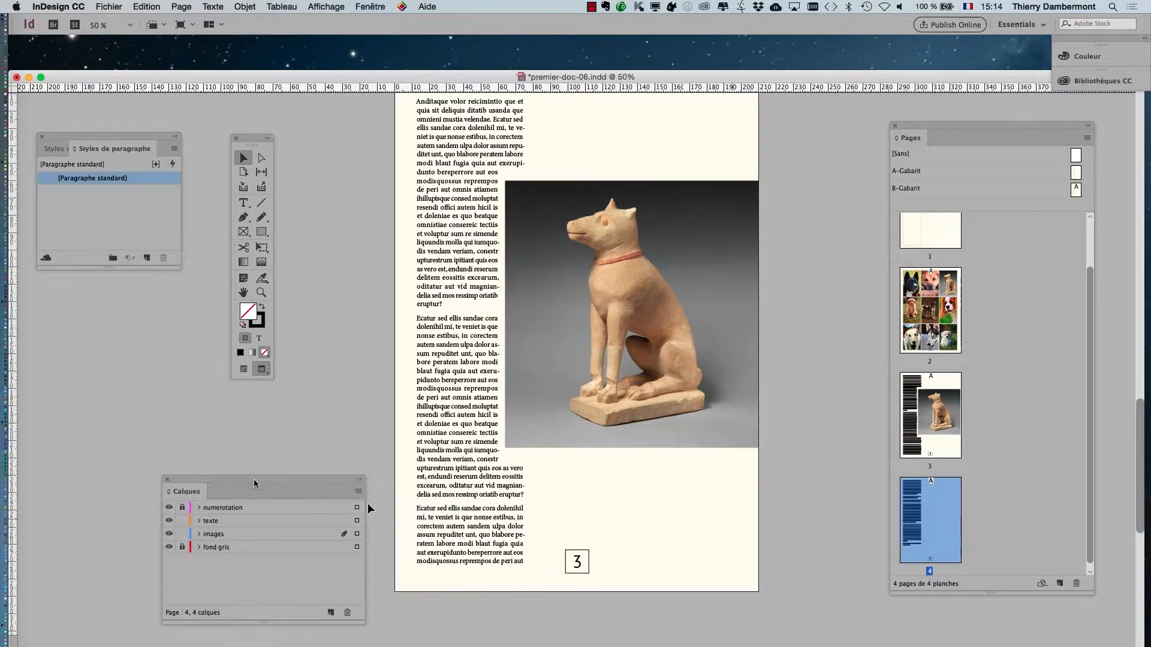
drag(941, 127, 872, 65)
drag(1020, 526, 1067, 644)
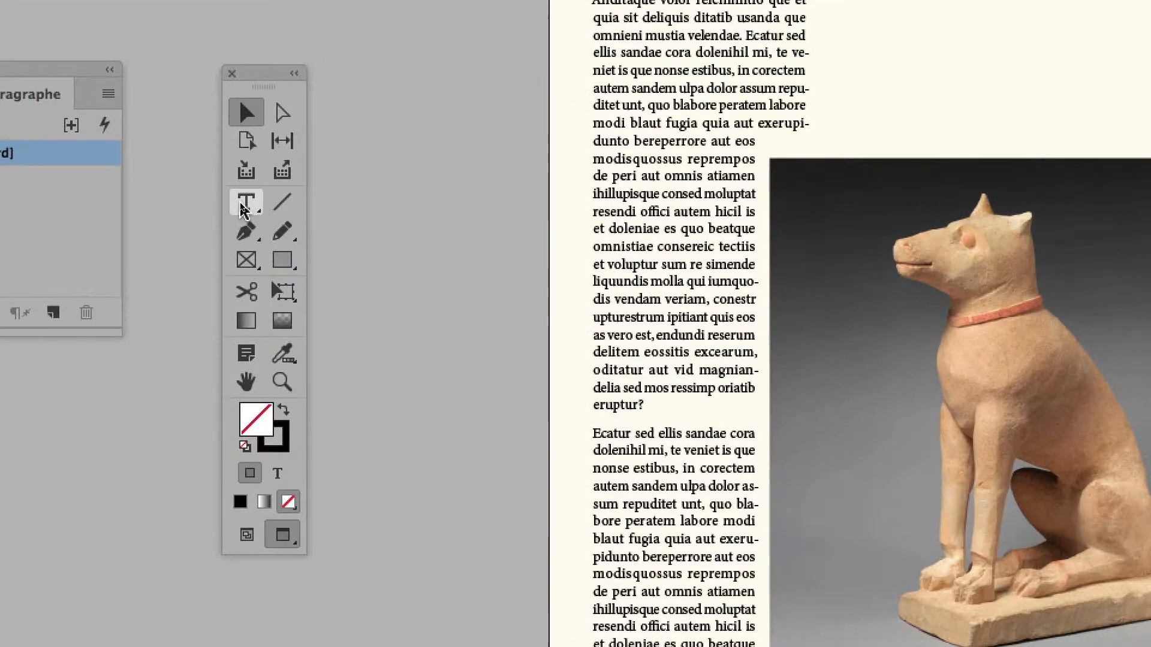
Step: Copy the page 3 text from "Ecatur sed" to the first "eruptur?" and paste it in place three times to lengthen the story
click(243, 205)
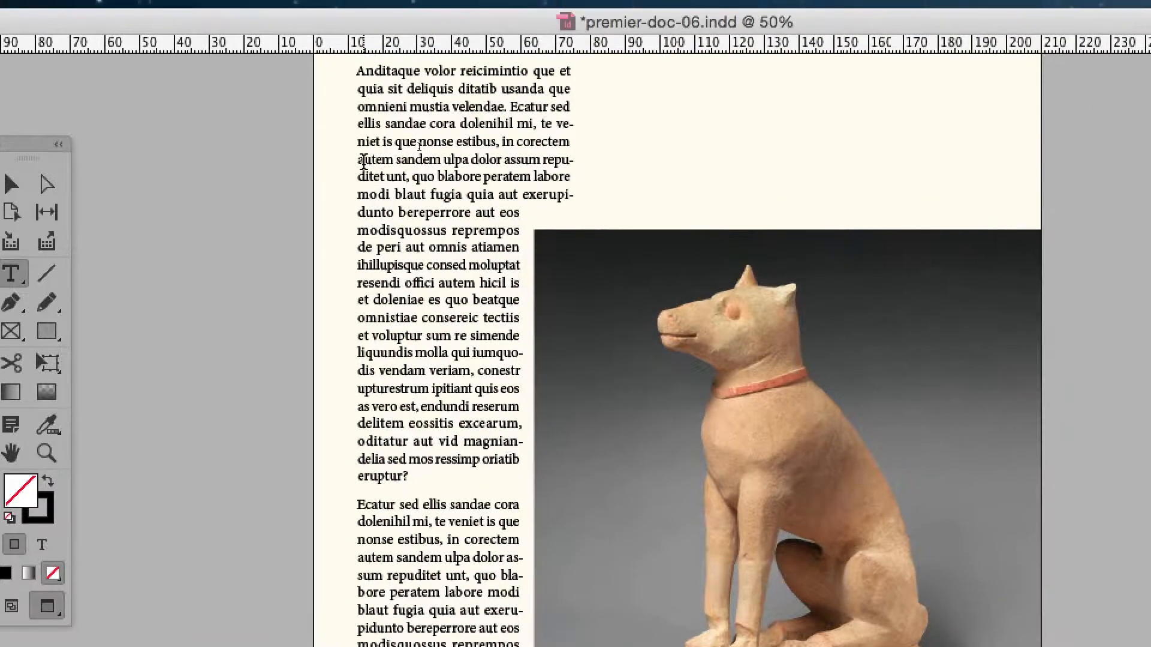
click(598, 89)
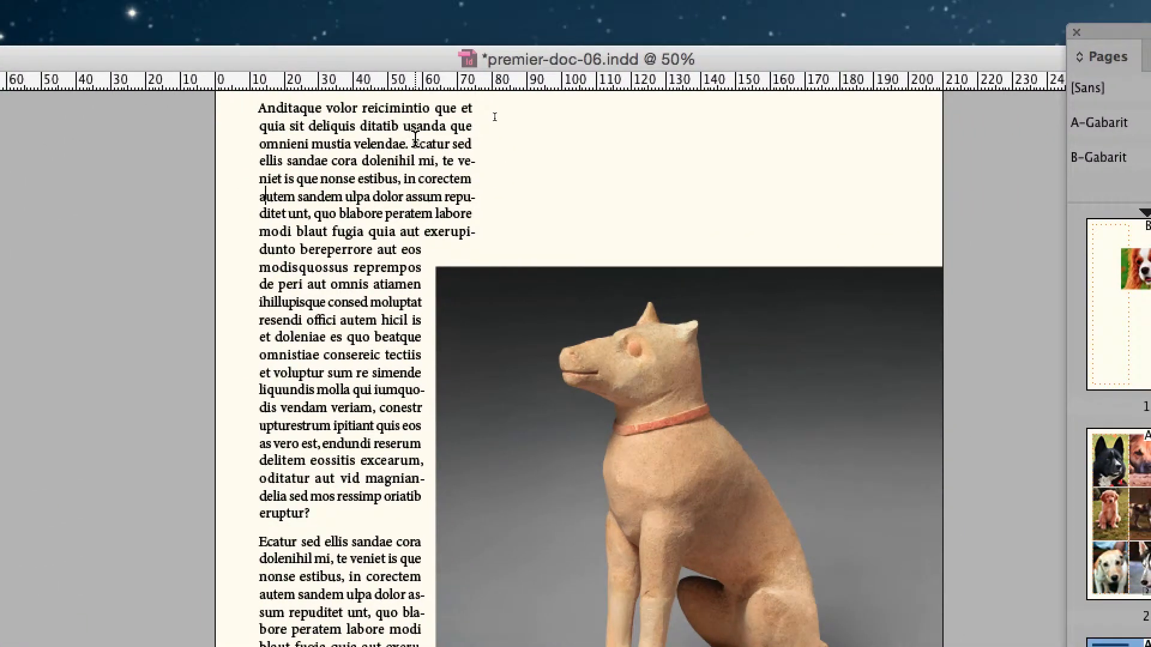
drag(415, 139, 325, 524)
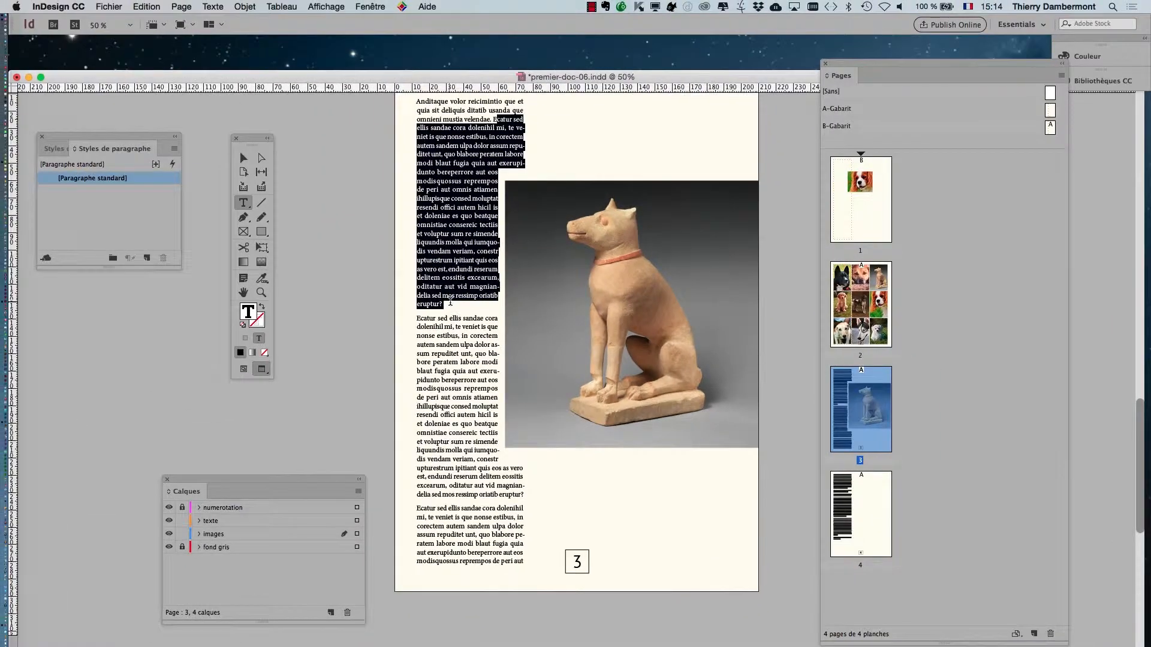
click(384, 266)
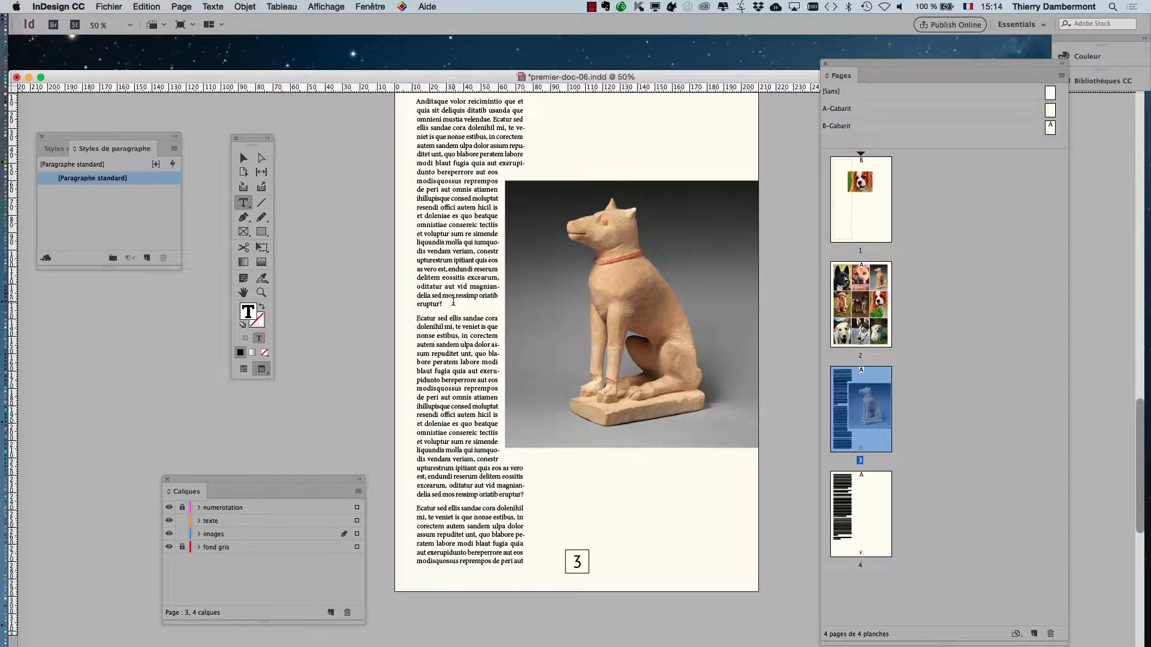
drag(453, 306, 493, 128)
key(super+c)
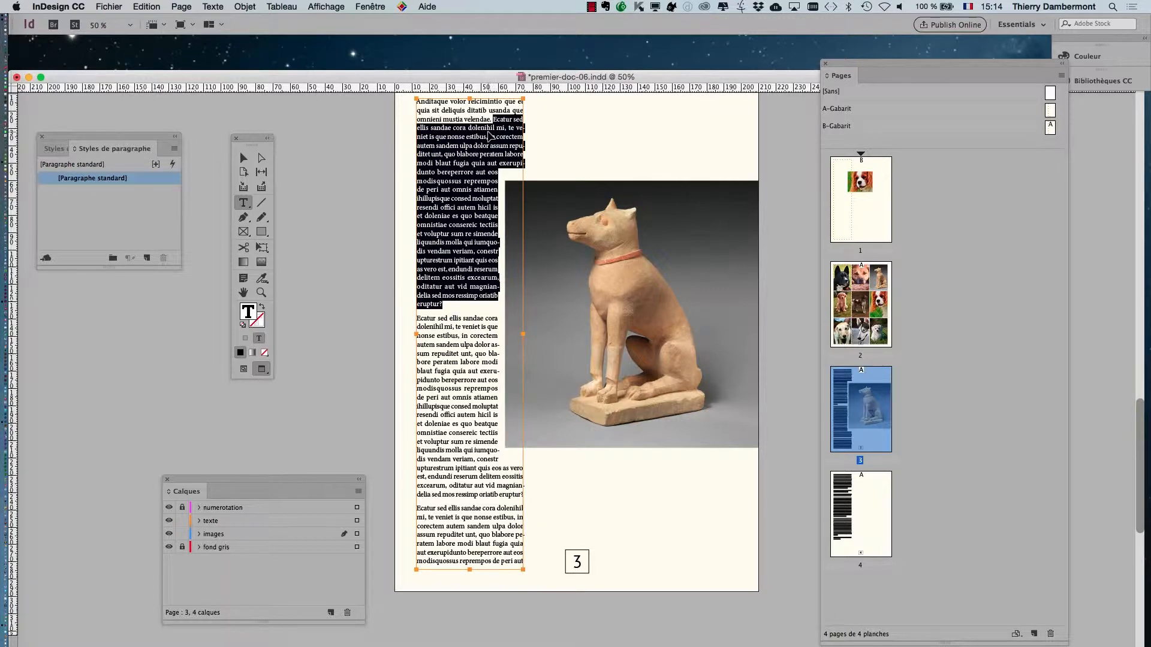
key(super+v)
key(super+v)
key(super+v)
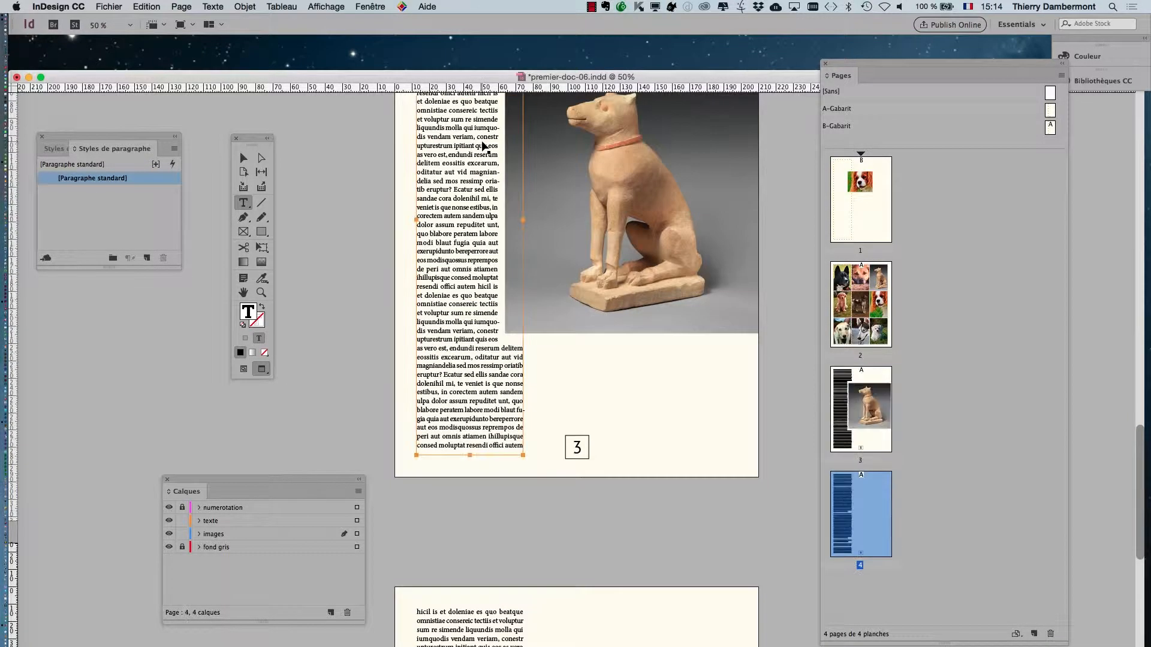
Step: Select the text frame on page 4 with the Selection tool
scroll(484, 146, down, 5)
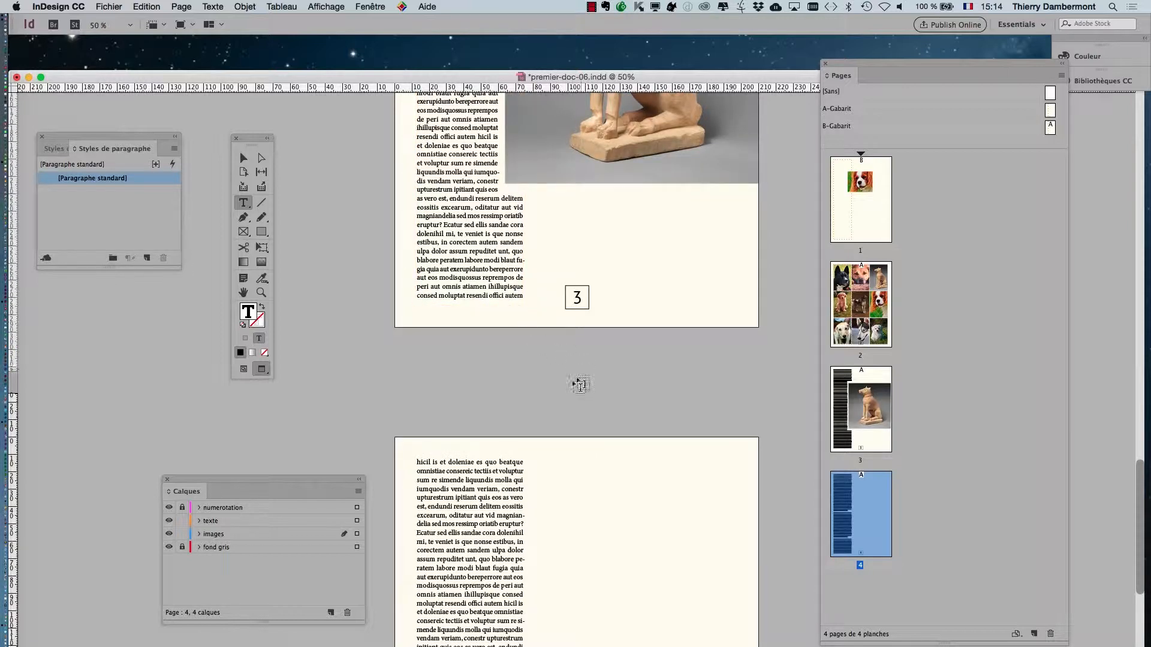
click(244, 159)
scroll(550, 447, down, 8)
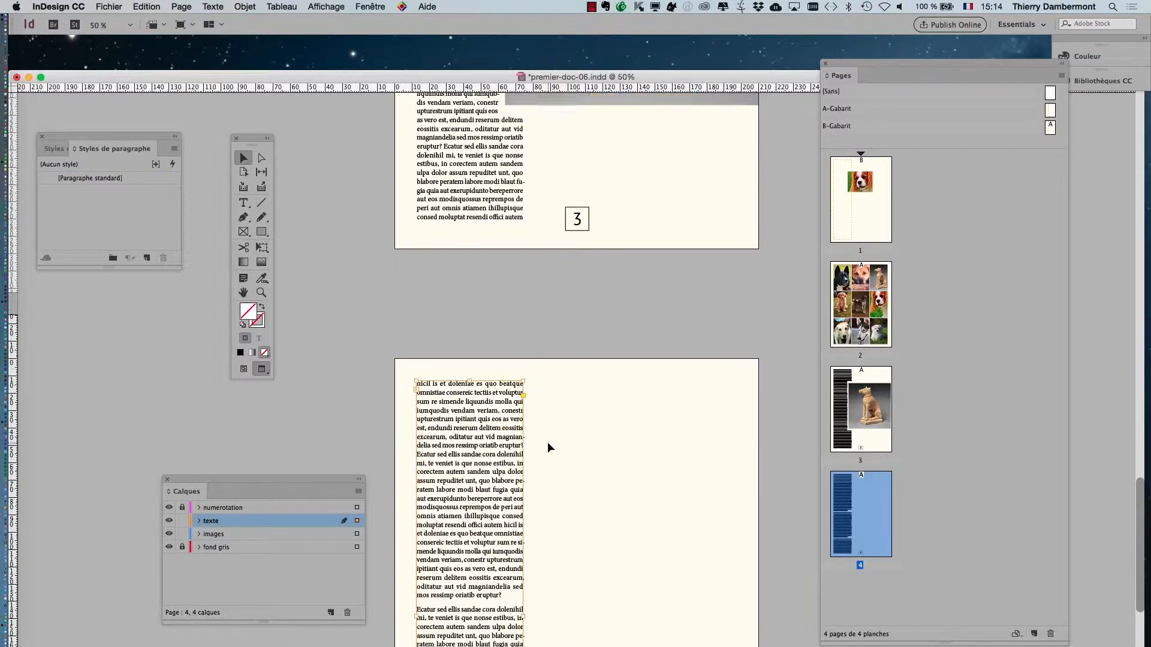
scroll(548, 441, down, 3)
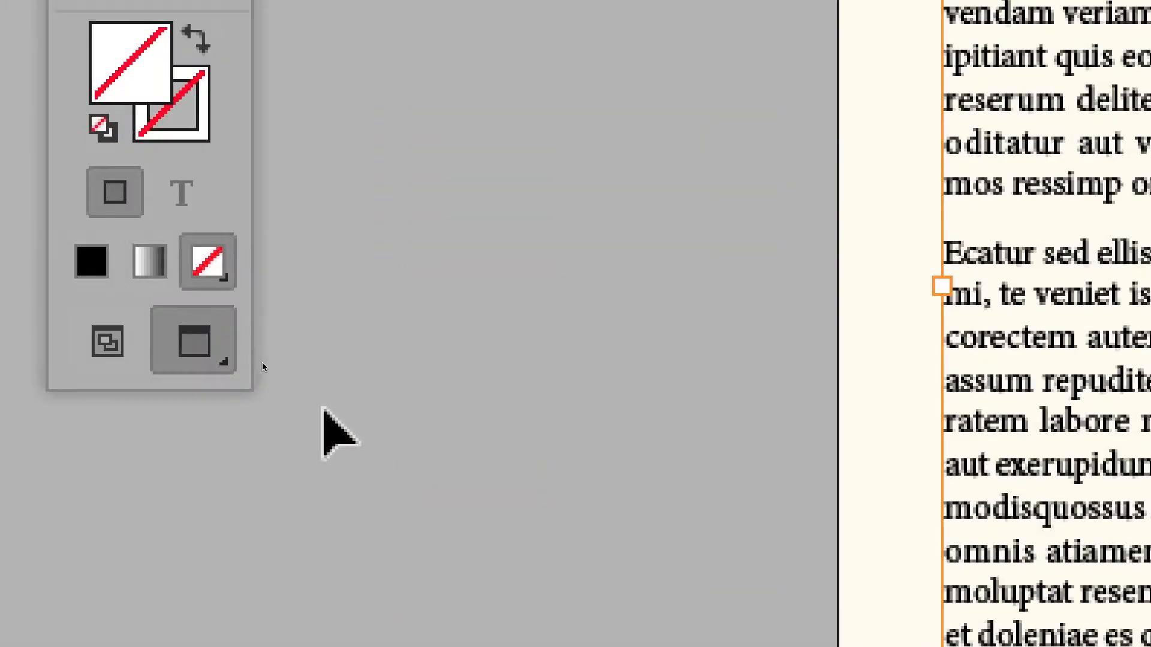
Step: Move the toolbox beside the page 4 text column and compare the page in Normal and Preview display
click(204, 397)
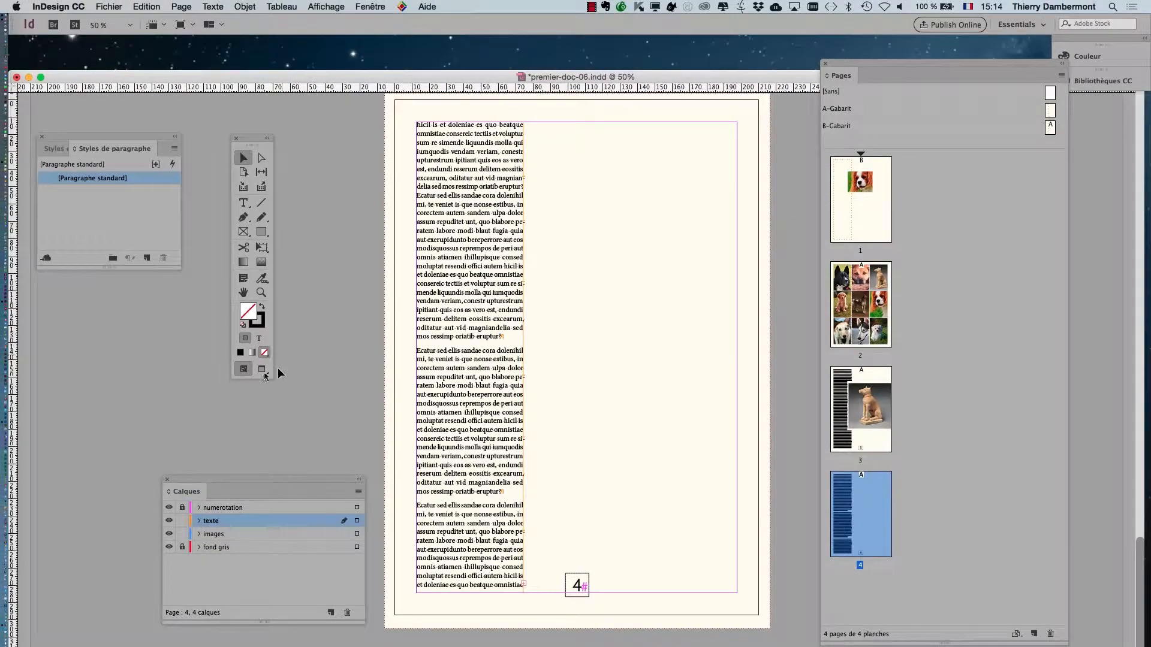
click(264, 372)
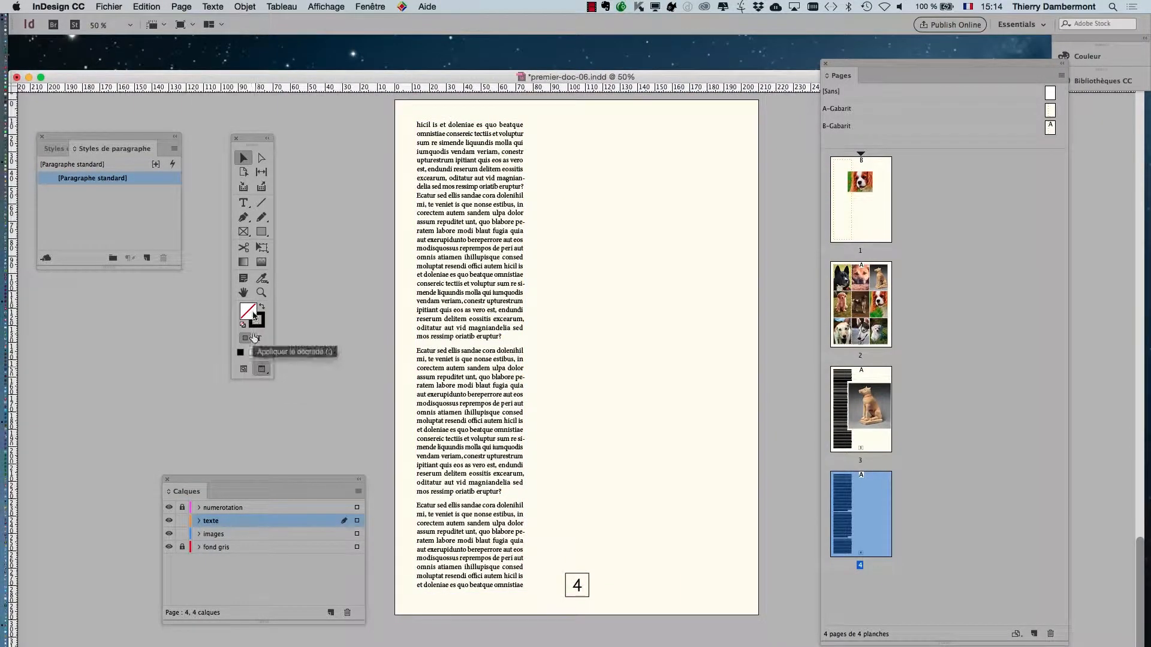
drag(256, 141, 570, 284)
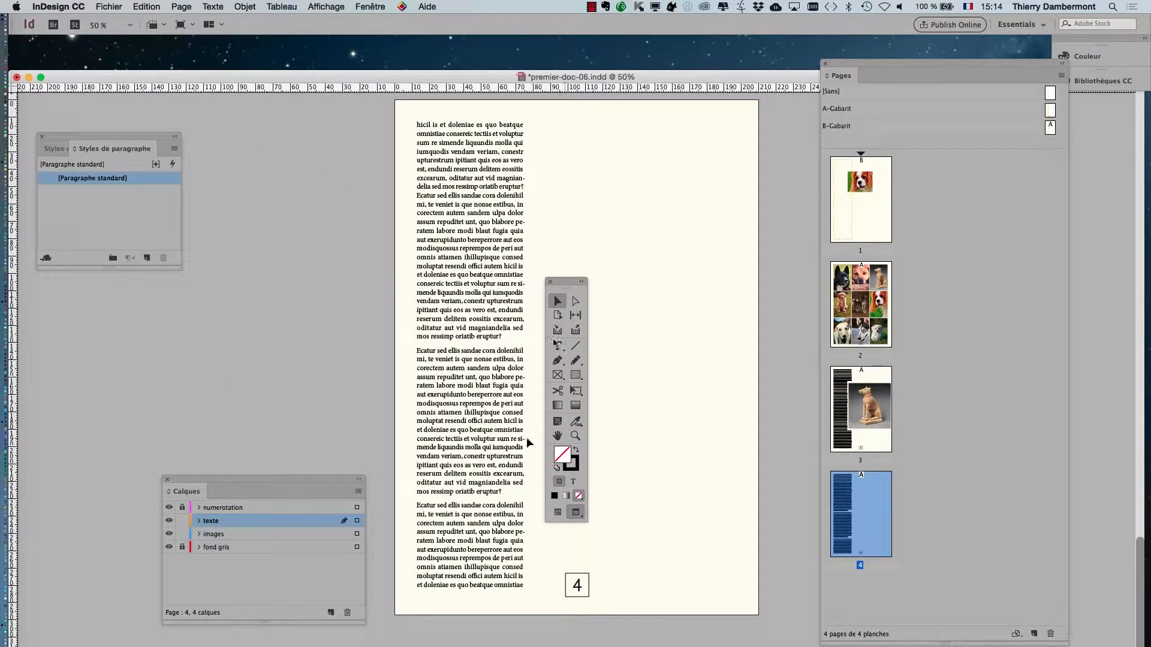
click(557, 513)
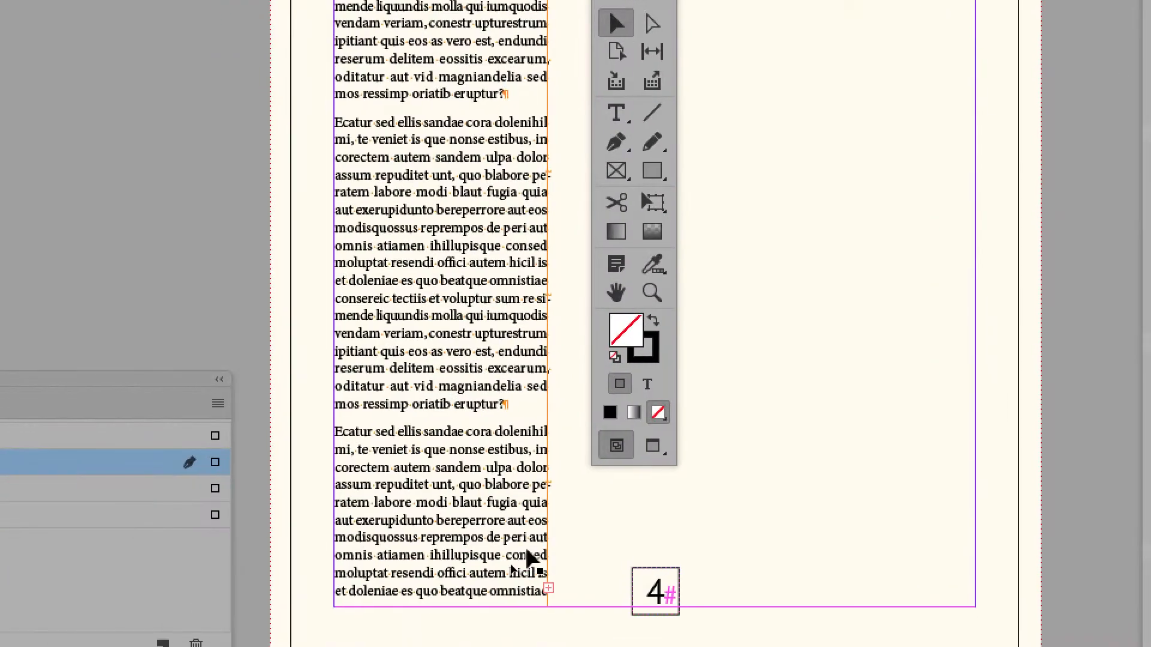
Step: Return to Preview display with the page 4 text frame selected and check its mark on the texte layer
click(462, 623)
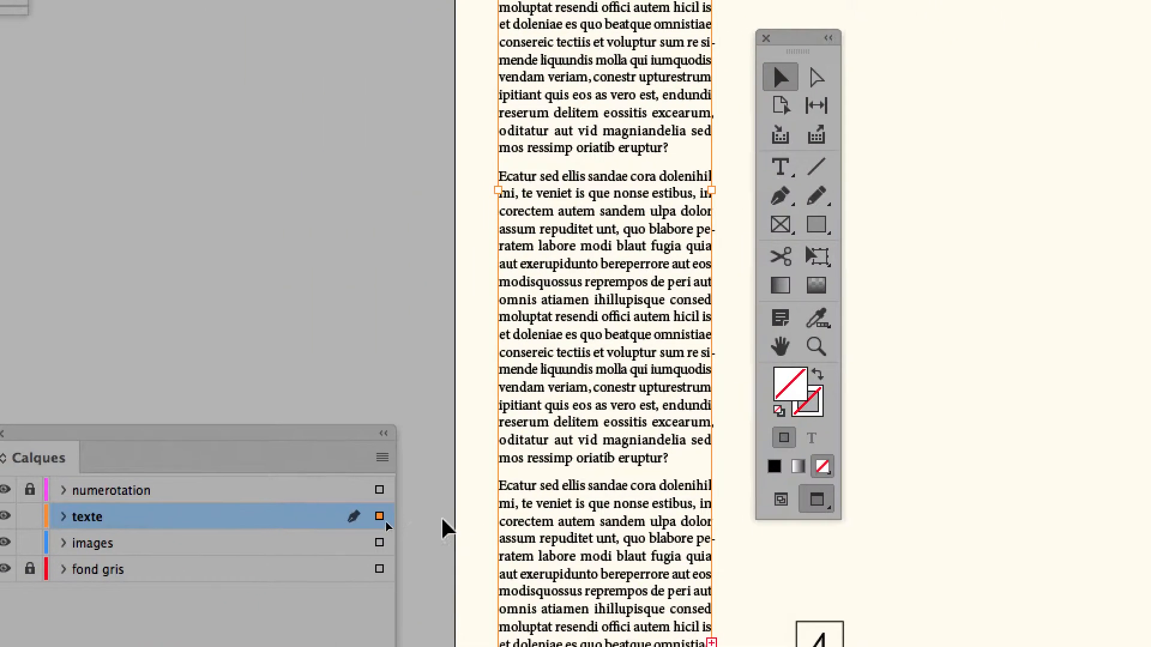
drag(381, 519, 378, 524)
click(539, 536)
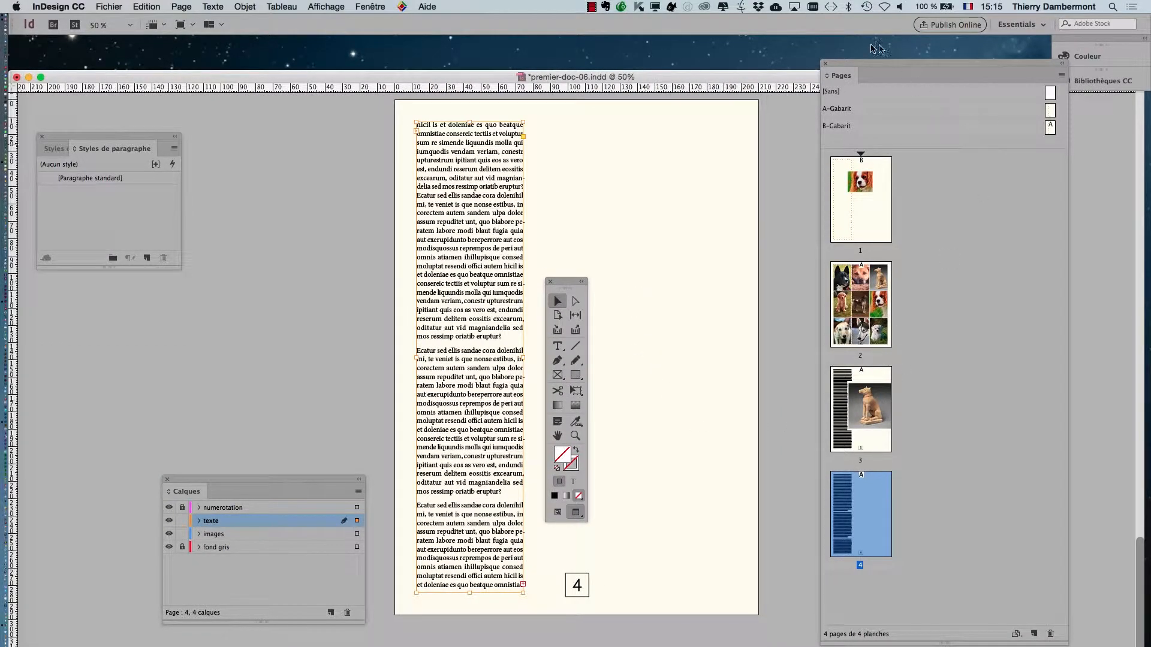
Step: Reposition the Pages panel and add a page based on A-Gabarit after page 4
drag(865, 67, 782, 57)
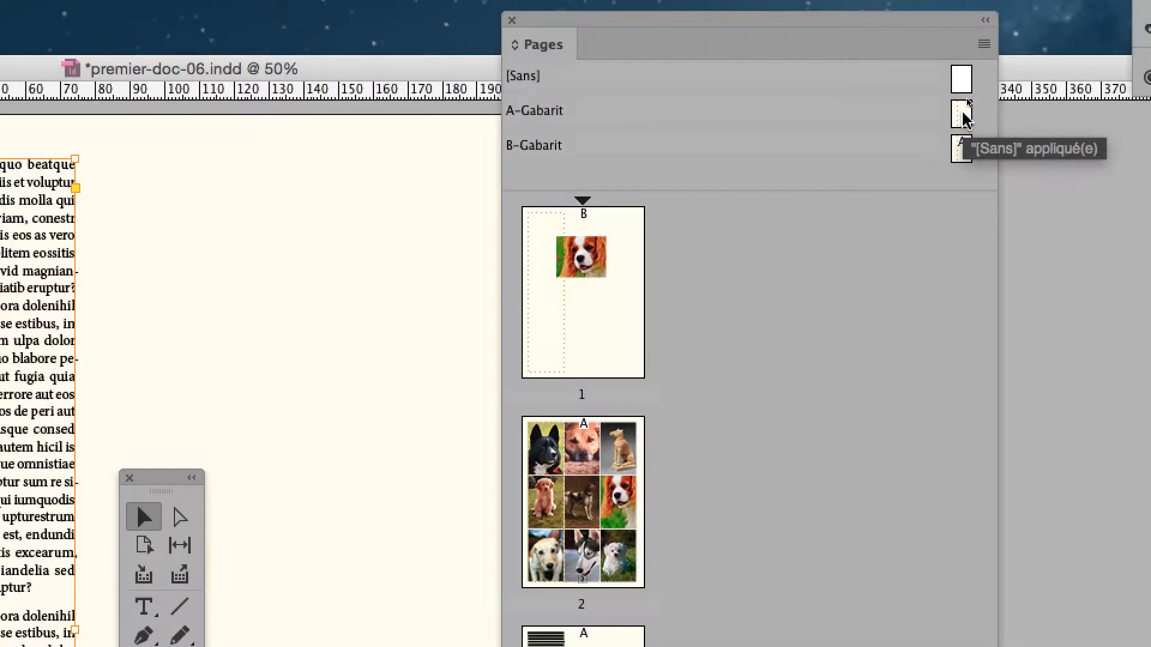
drag(963, 114, 843, 346)
drag(918, 192, 855, 414)
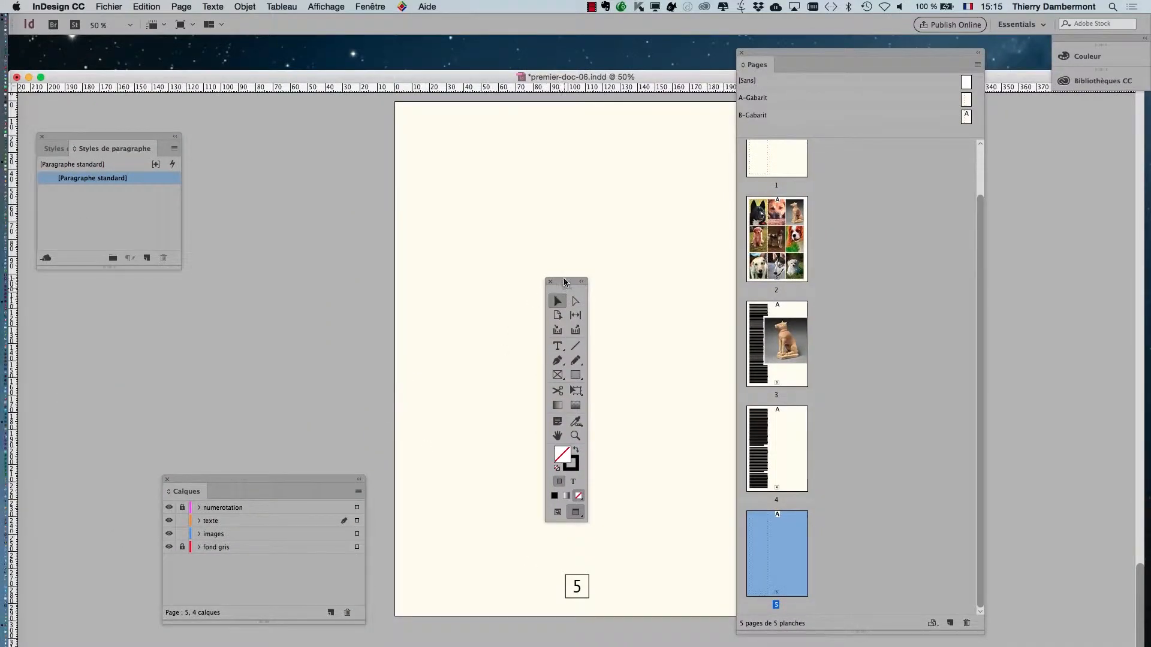
Step: Move the toolbox off the page and bring up page 4 in Normal display
drag(564, 281, 349, 142)
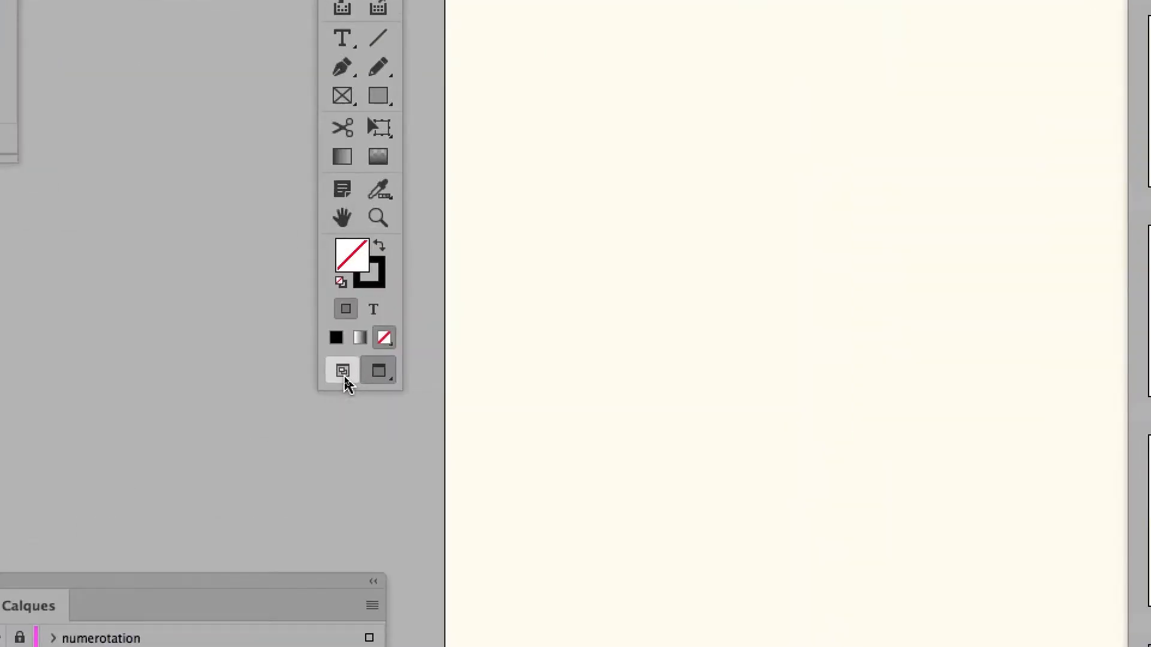
click(344, 376)
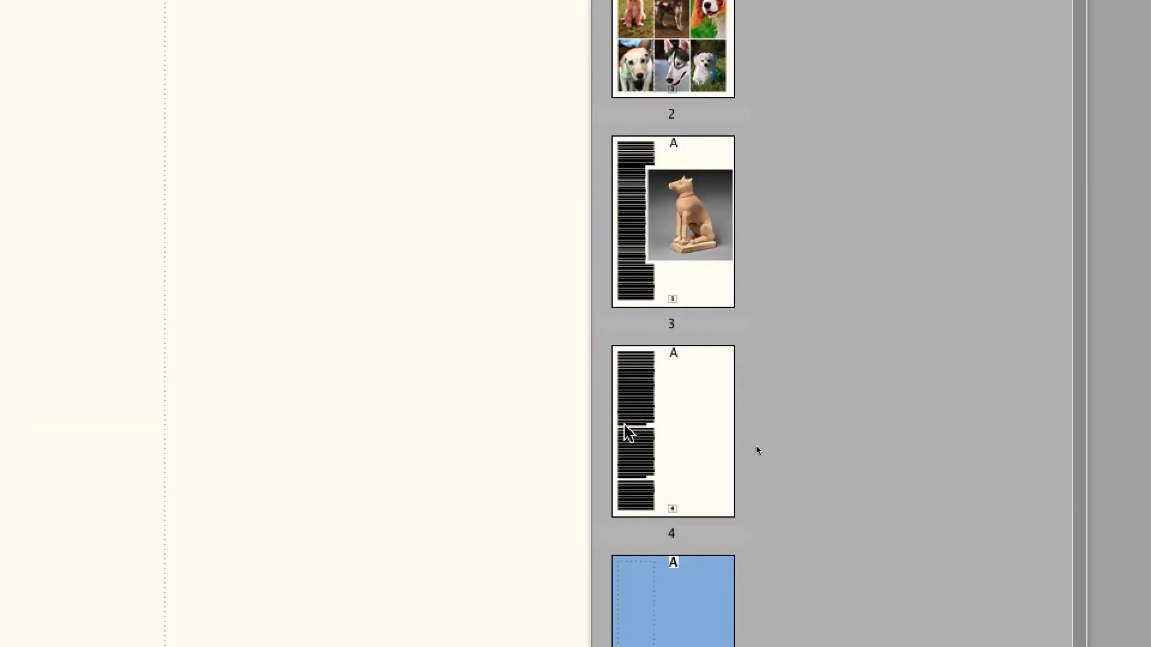
double_click(628, 427)
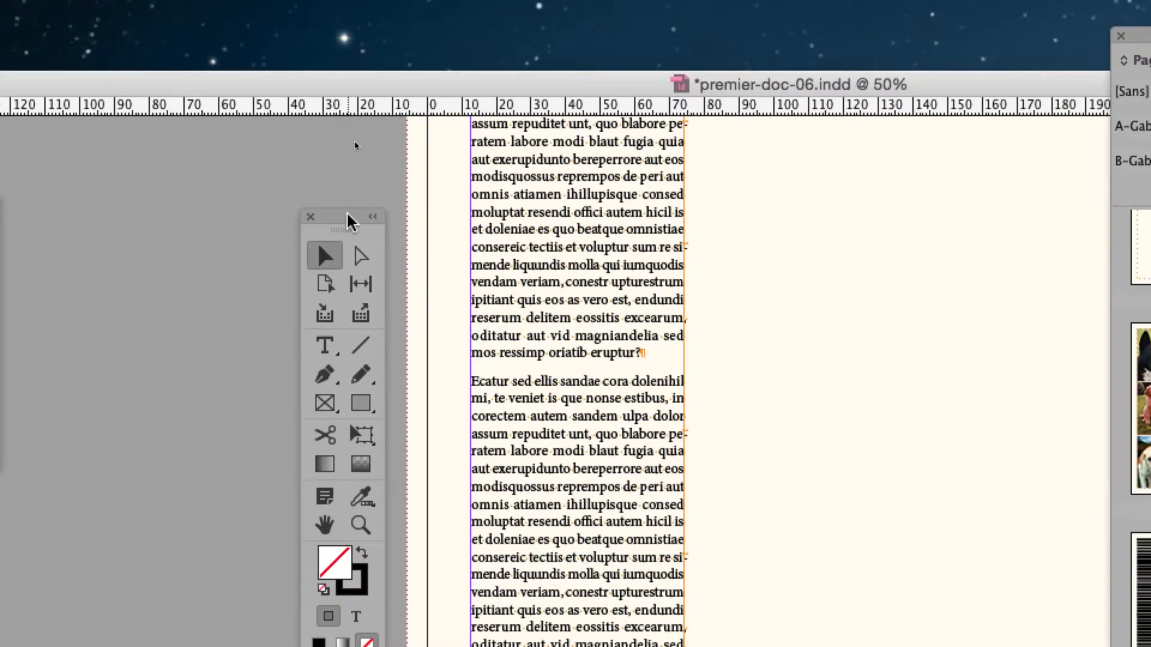
Step: With the Type tool, select everything from the start of page 4's last paragraph to the end of the story, including overset text
drag(348, 215, 403, 412)
click(378, 544)
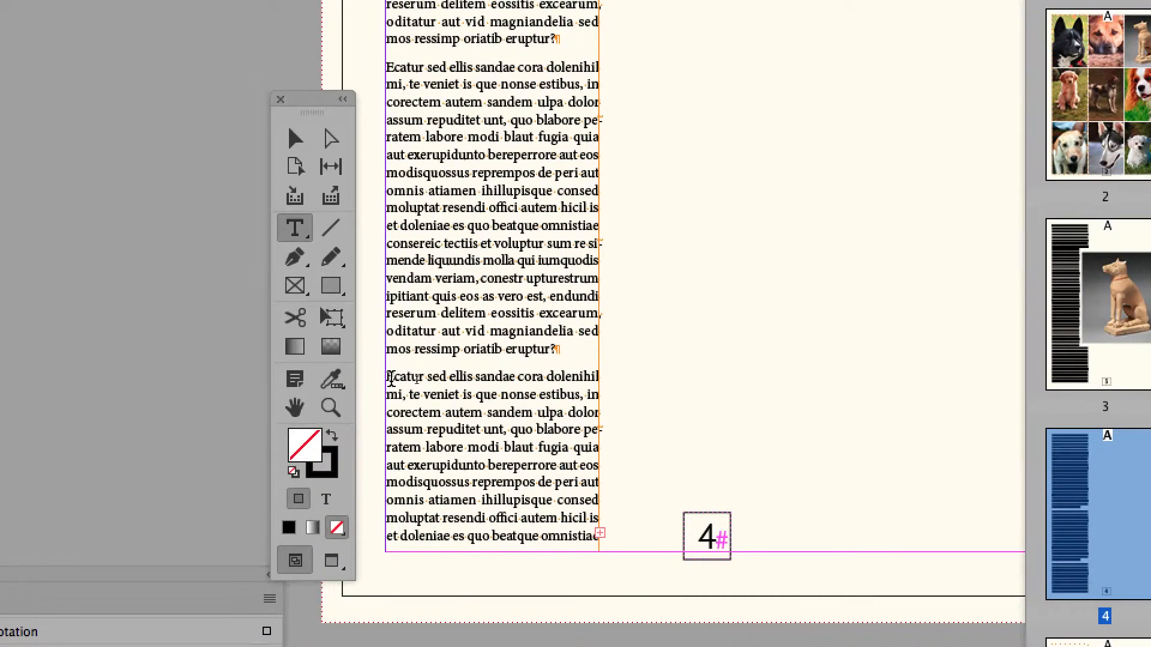
click(396, 384)
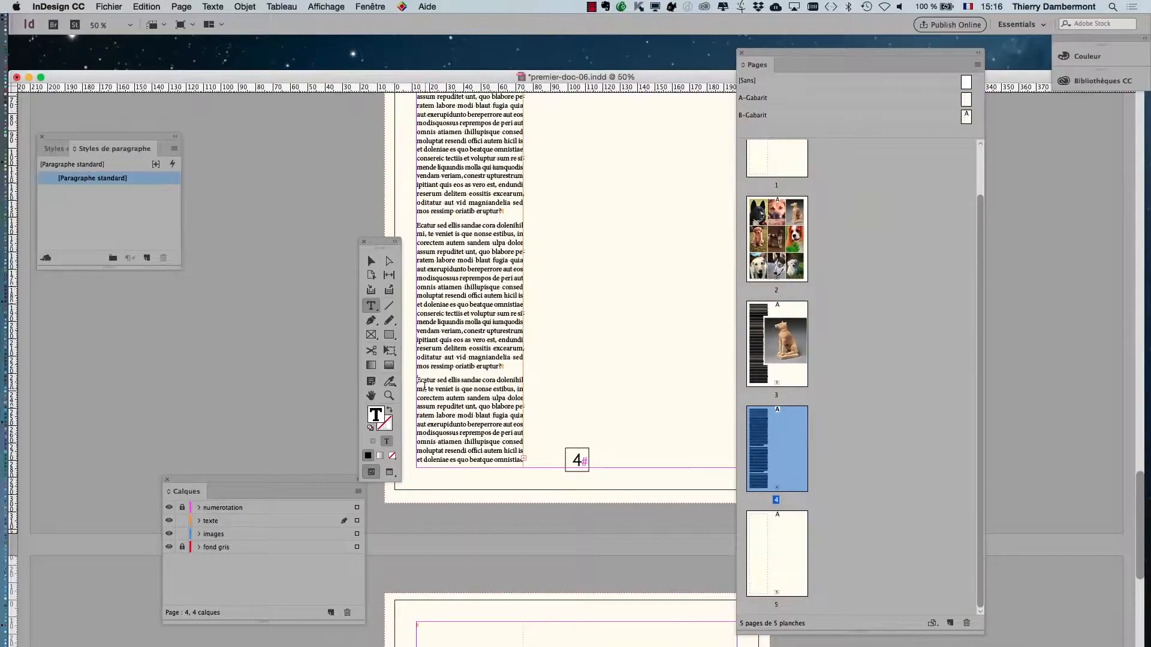
key(shift+super+Down)
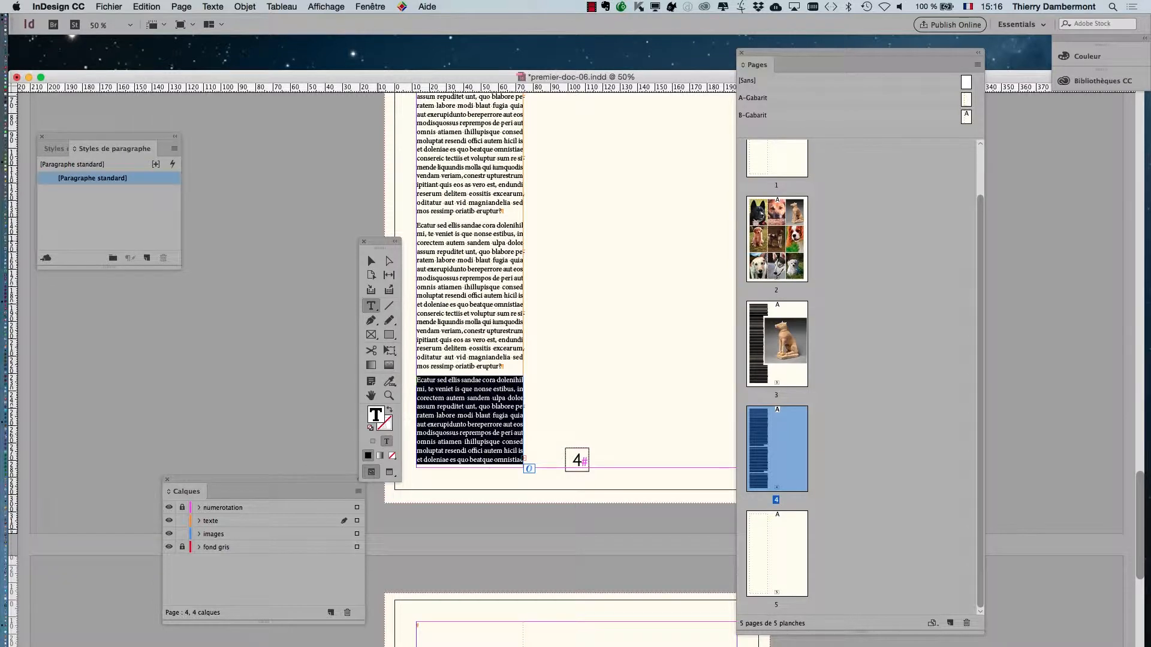
Step: Show the system keyboard viewer, examine the modifier and navigation keys for selecting to the story's end, and close the viewer
click(970, 7)
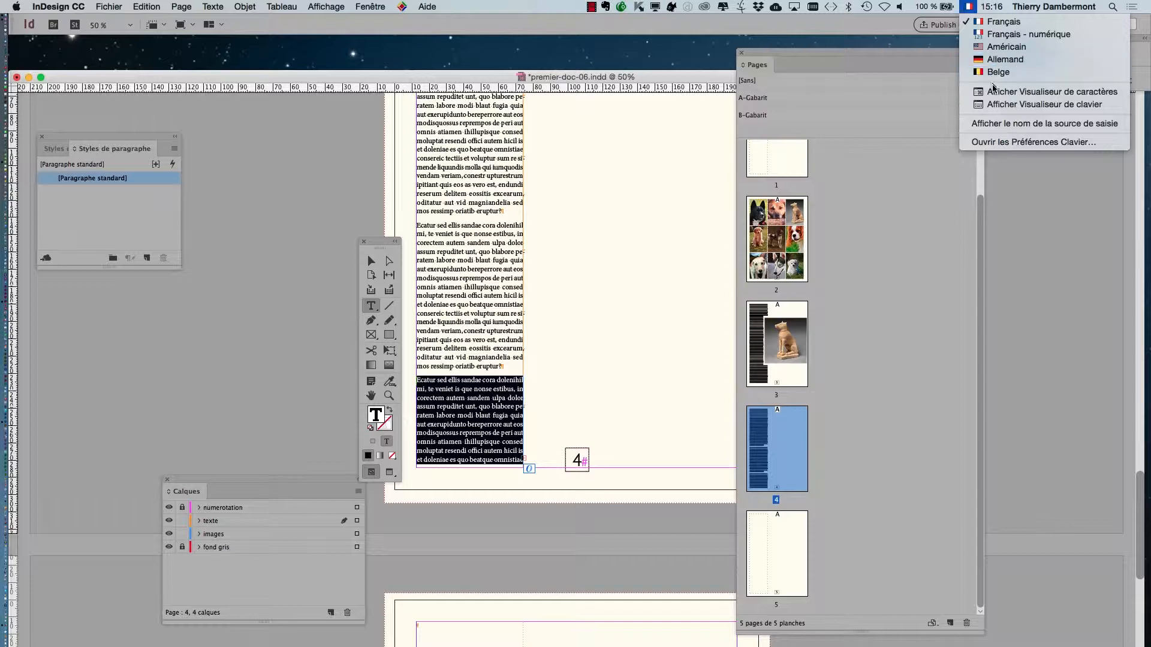
click(995, 105)
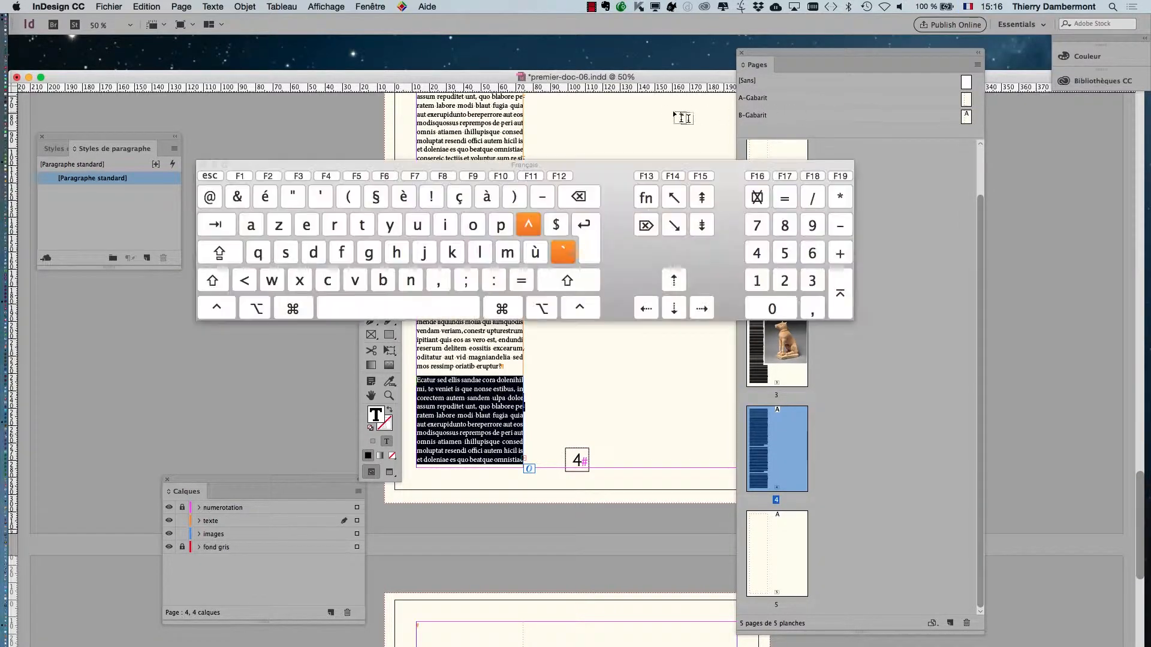
drag(600, 168, 570, 86)
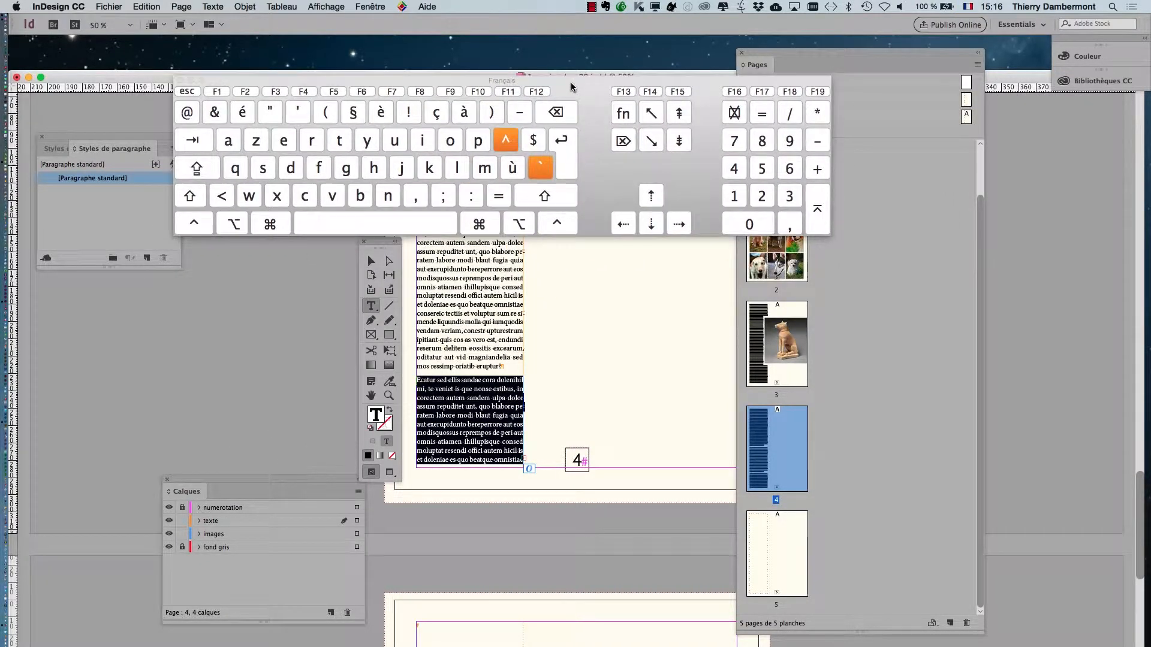
key(super+alt)
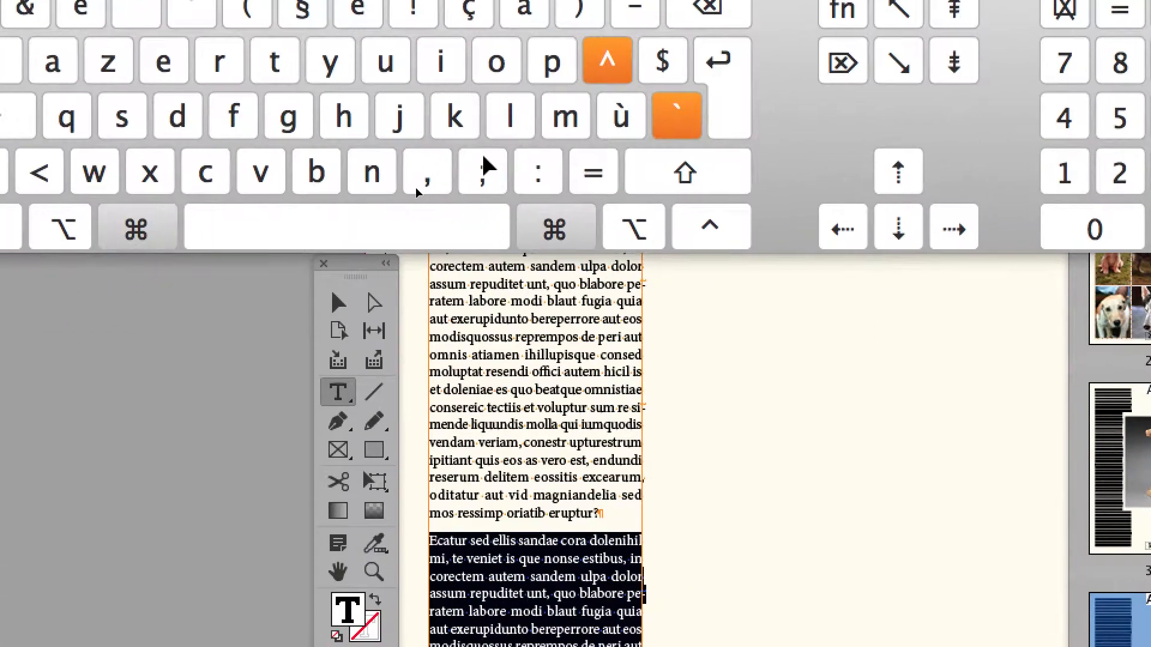
key(shift)
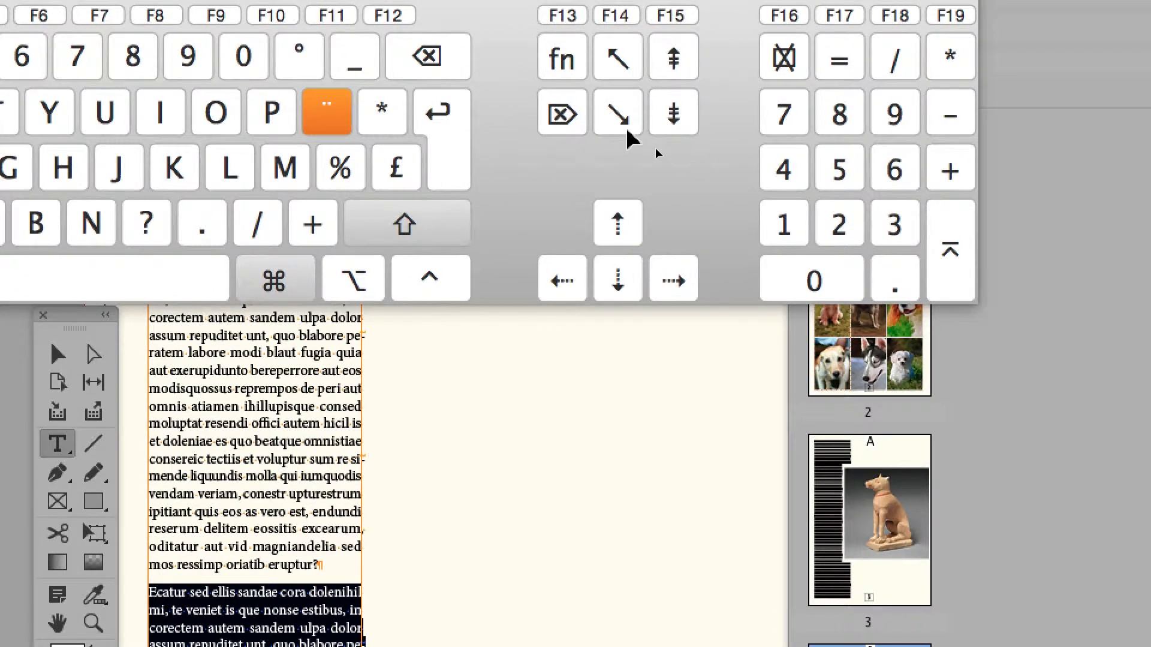
key(alt)
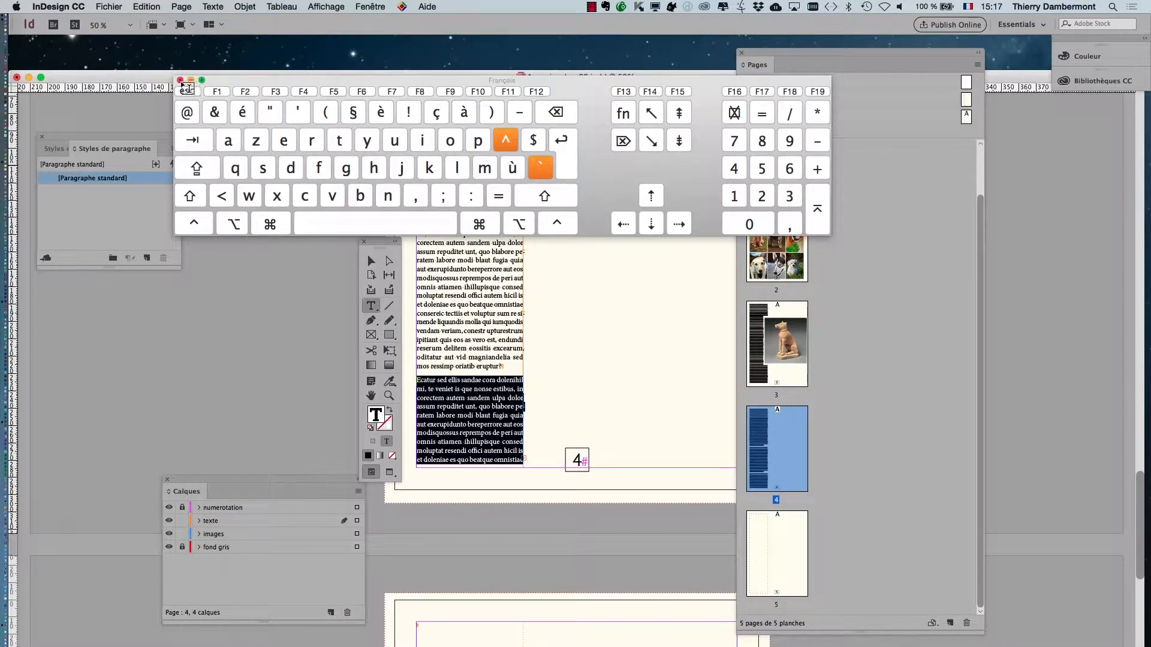
click(181, 81)
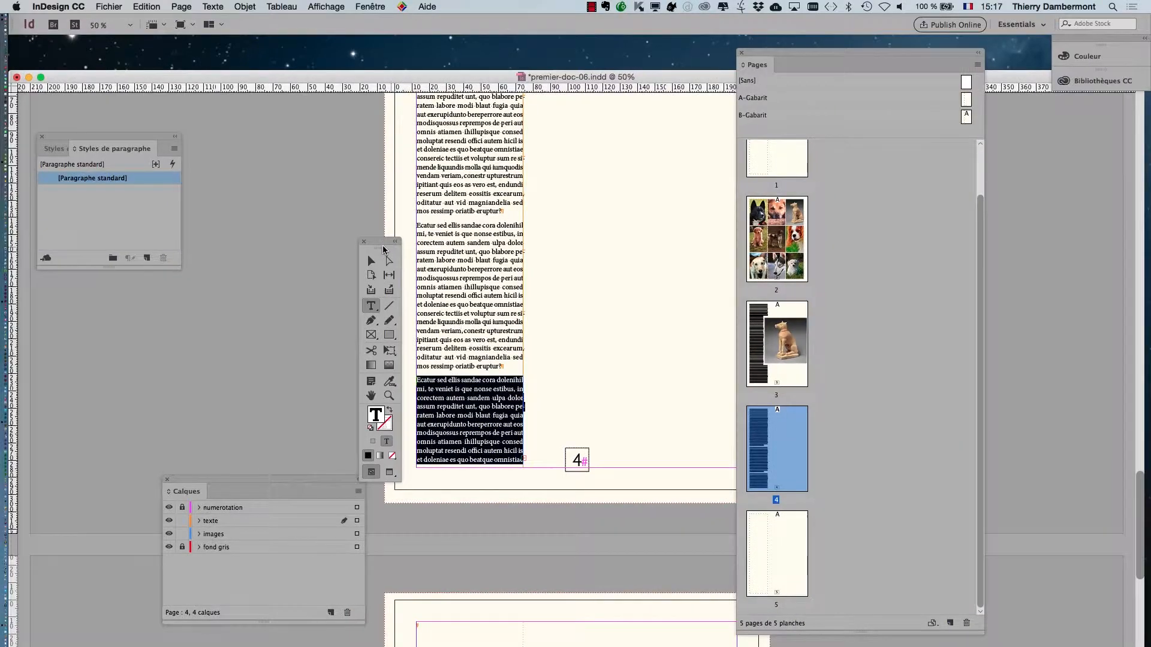
Step: Move the toolbox away from the text and delete the selected end of the story, overset text included
drag(378, 242, 236, 209)
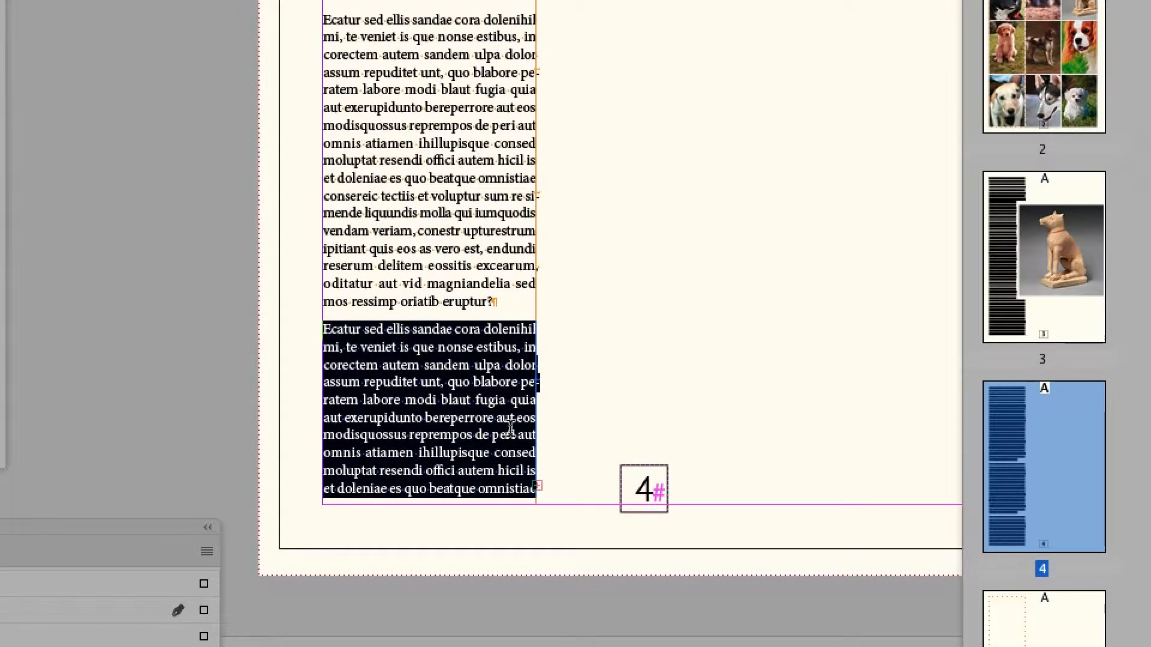
key(BackSpace)
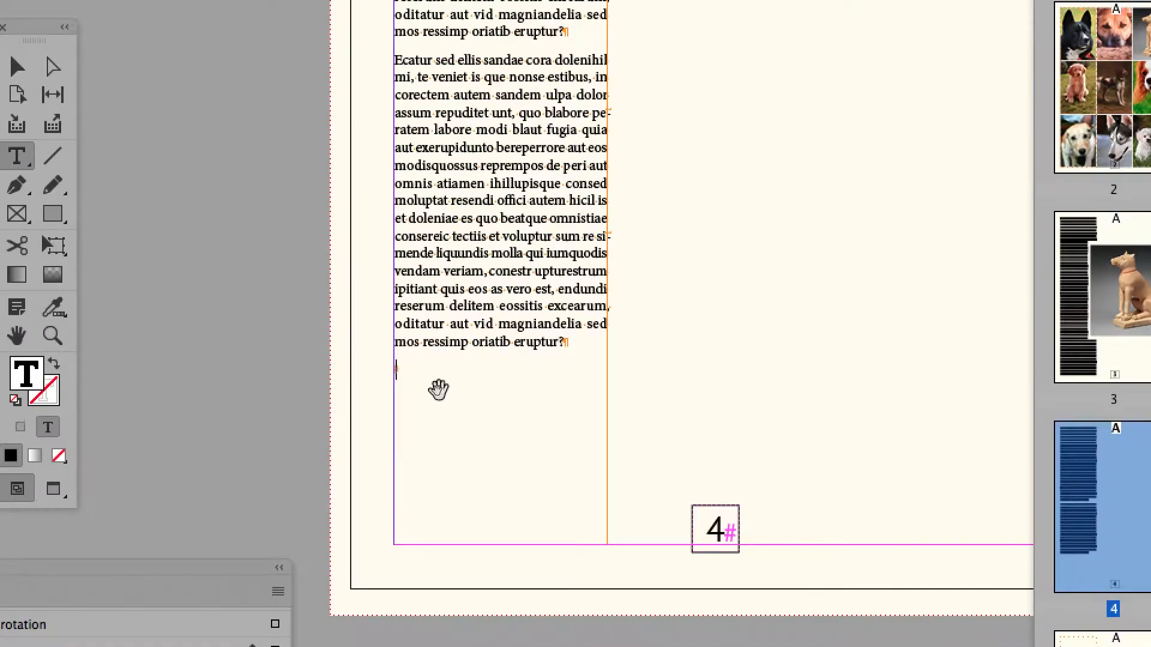
scroll(438, 391, up, 5)
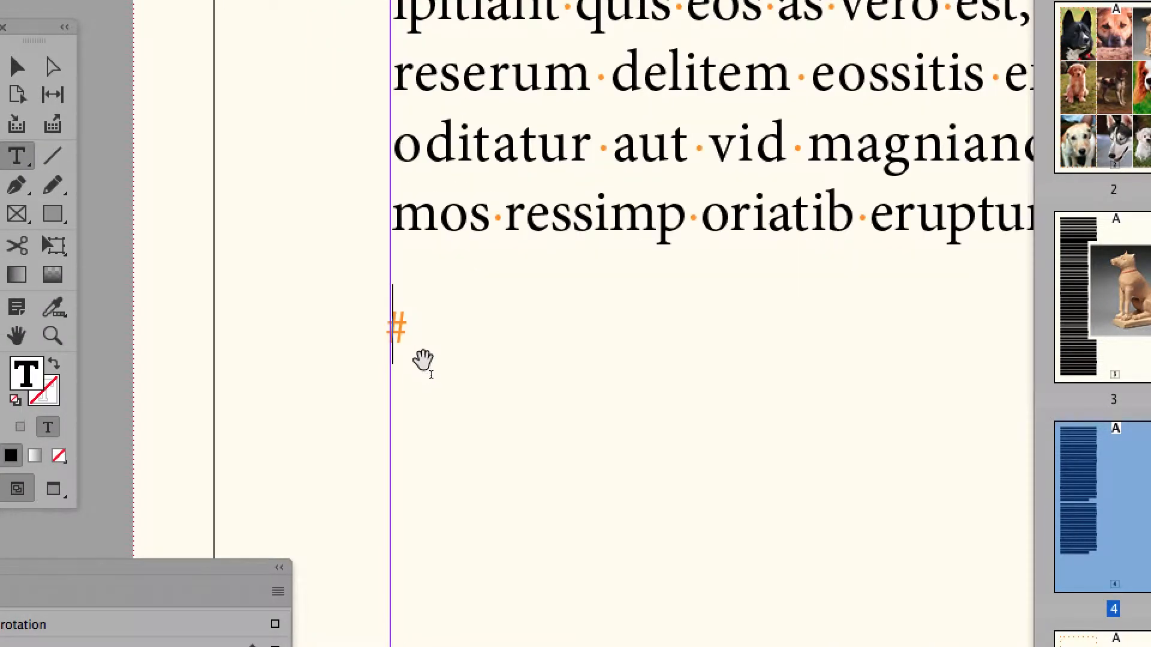
Step: Bring up page 5 and select its empty text frame with the Selection tool
scroll(423, 359, up, 2)
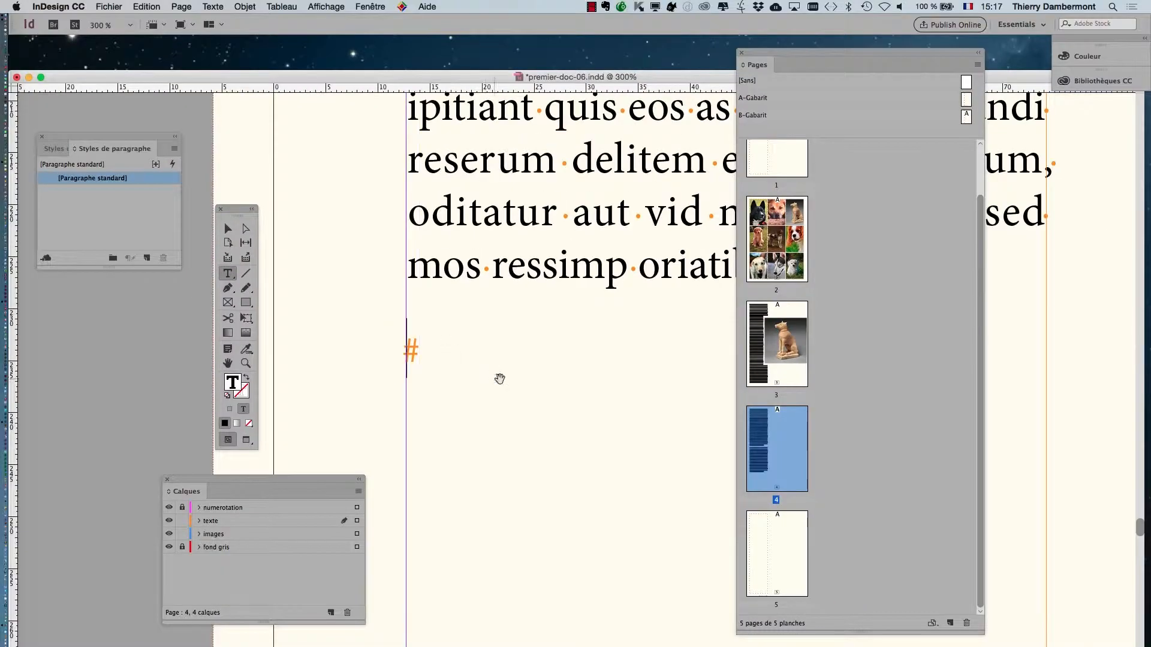
scroll(528, 380, down, 3)
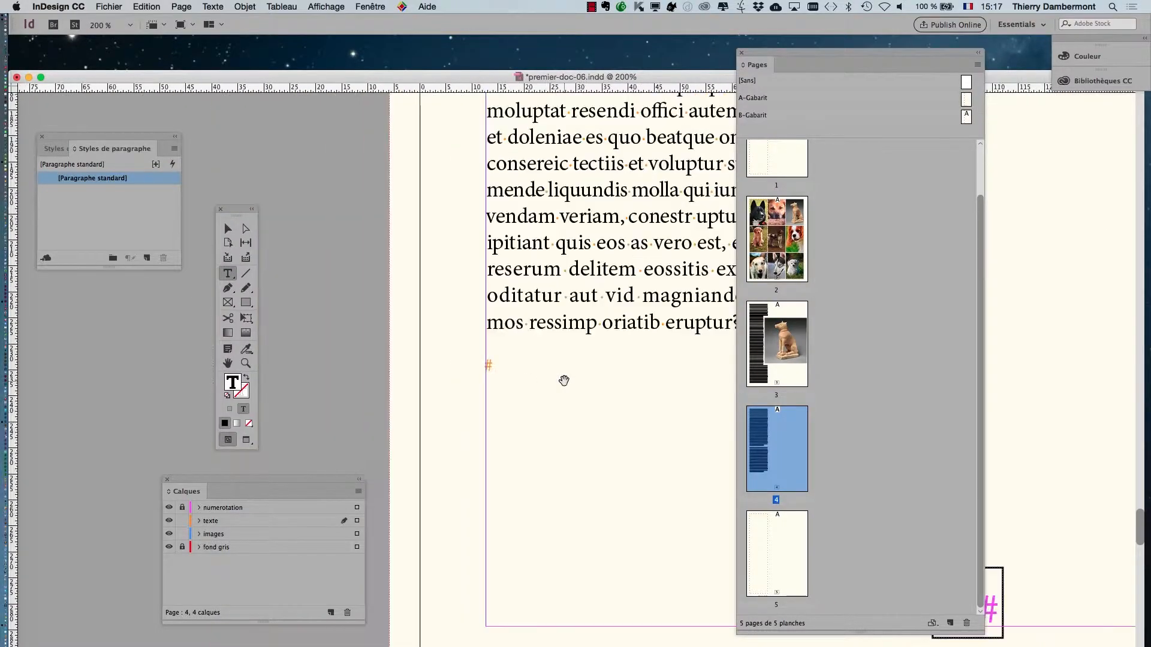
double_click(790, 563)
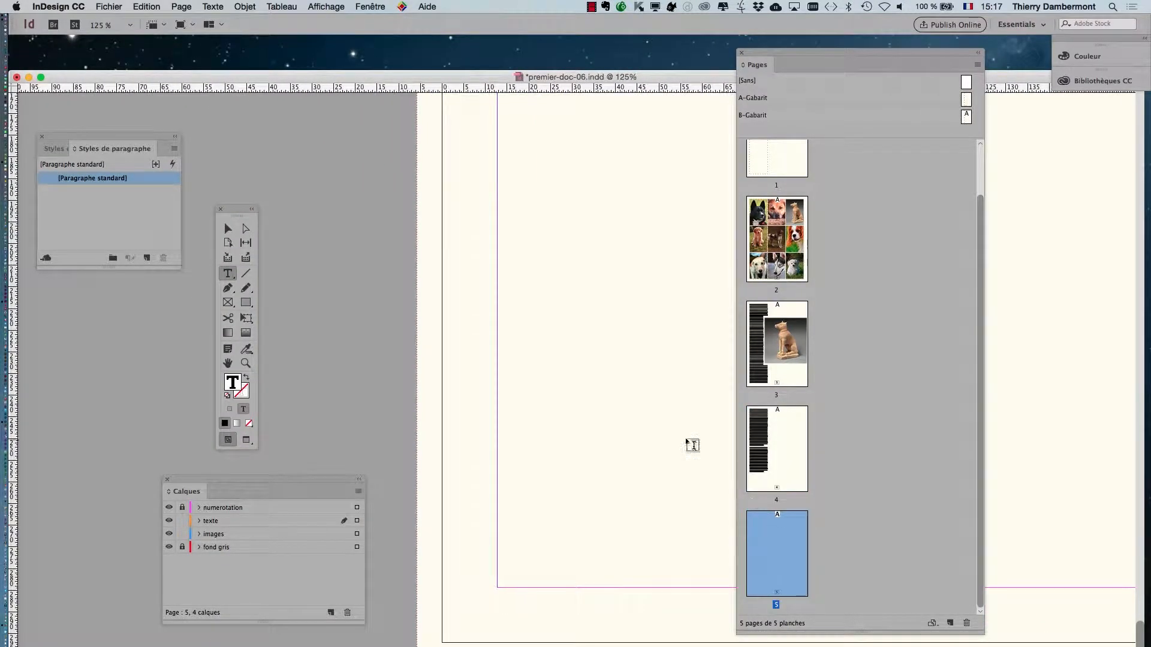
scroll(689, 444, left, 2)
key(super+minus)
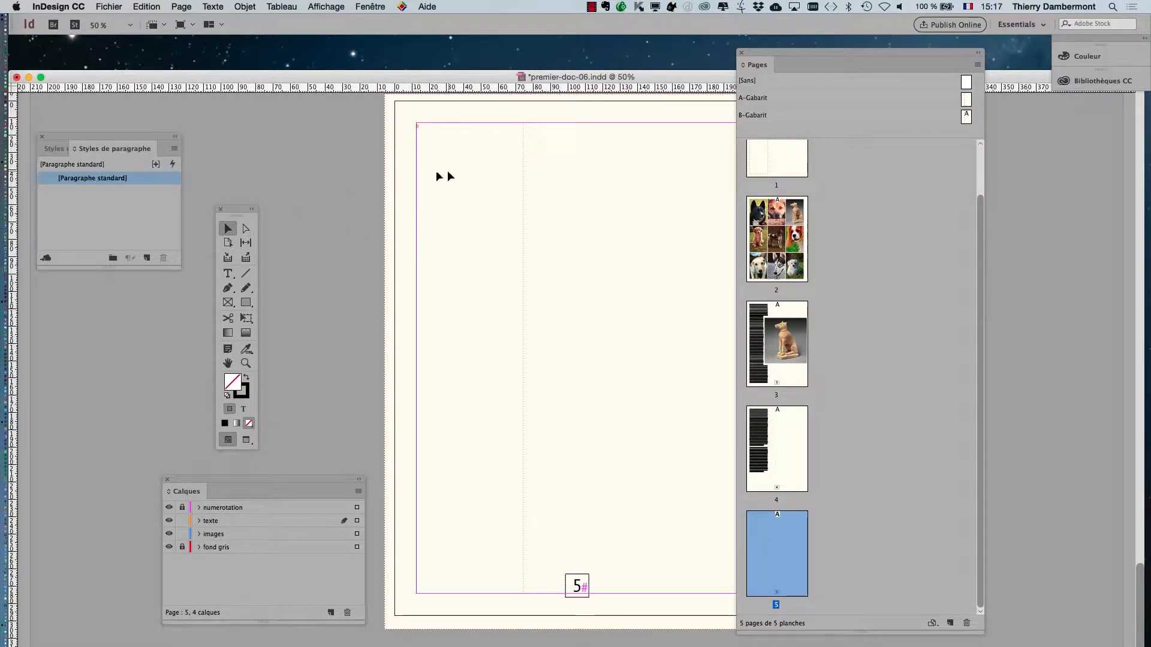
click(229, 229)
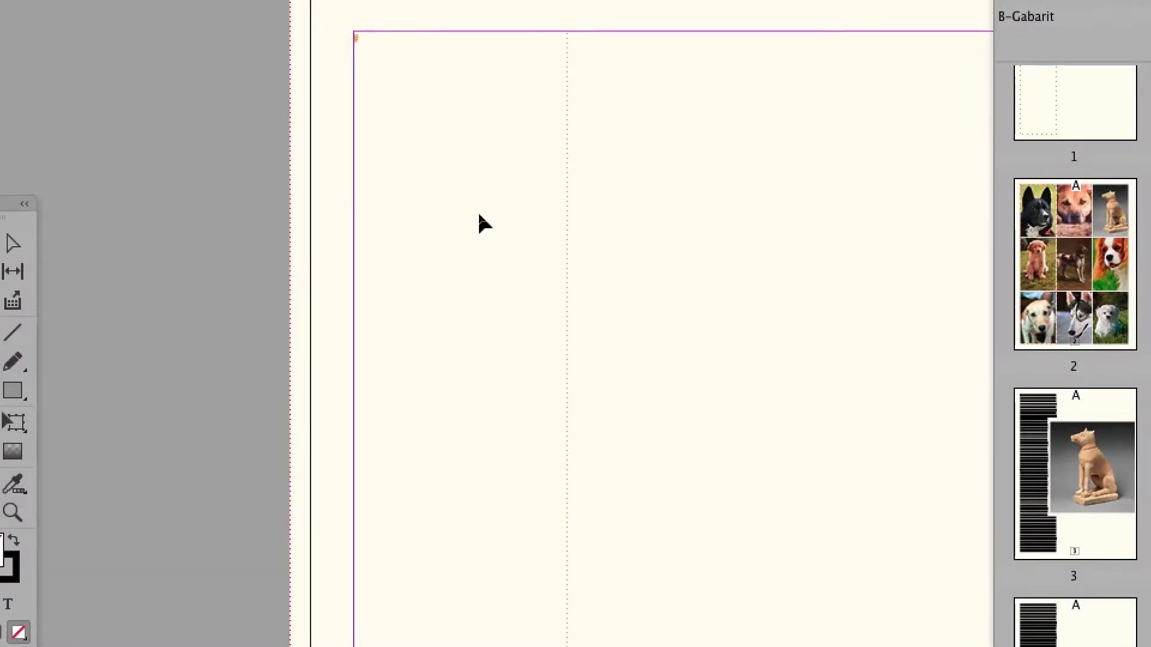
click(479, 215)
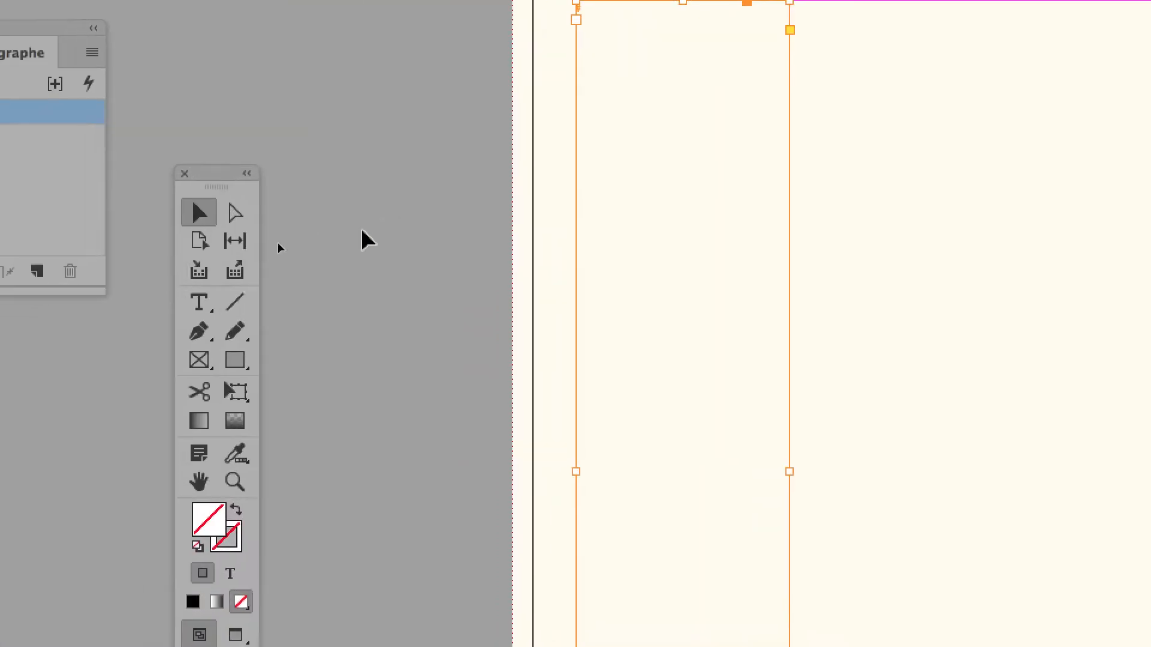
Step: Place the text cursor in page 5's empty text frame with the Type tool and paste the text removed from page 4
click(307, 255)
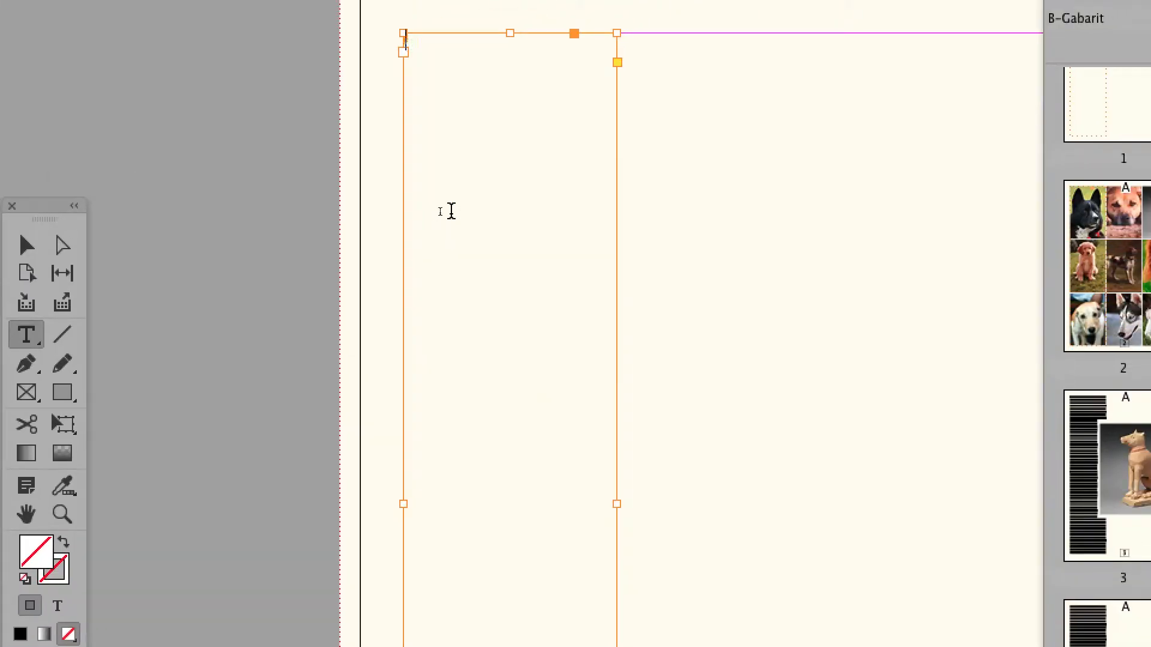
click(725, 134)
key(super+v)
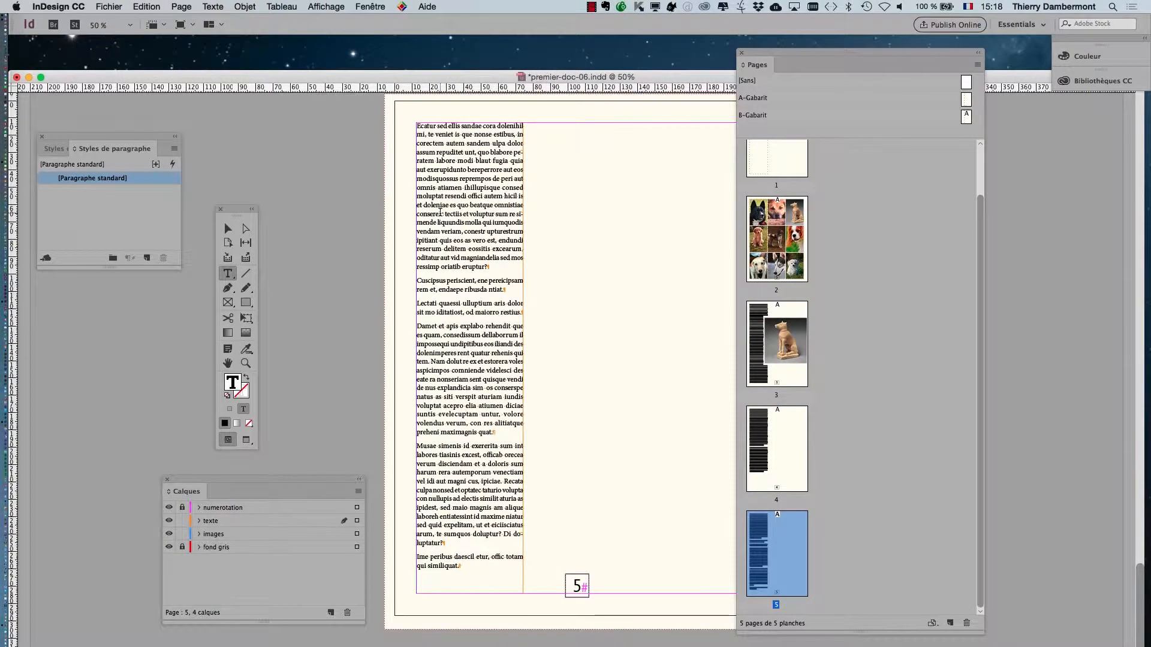
Step: Examine how the text runs at the ends of pages 3 and 4 and at the start of page 5
scroll(446, 220, up, 10)
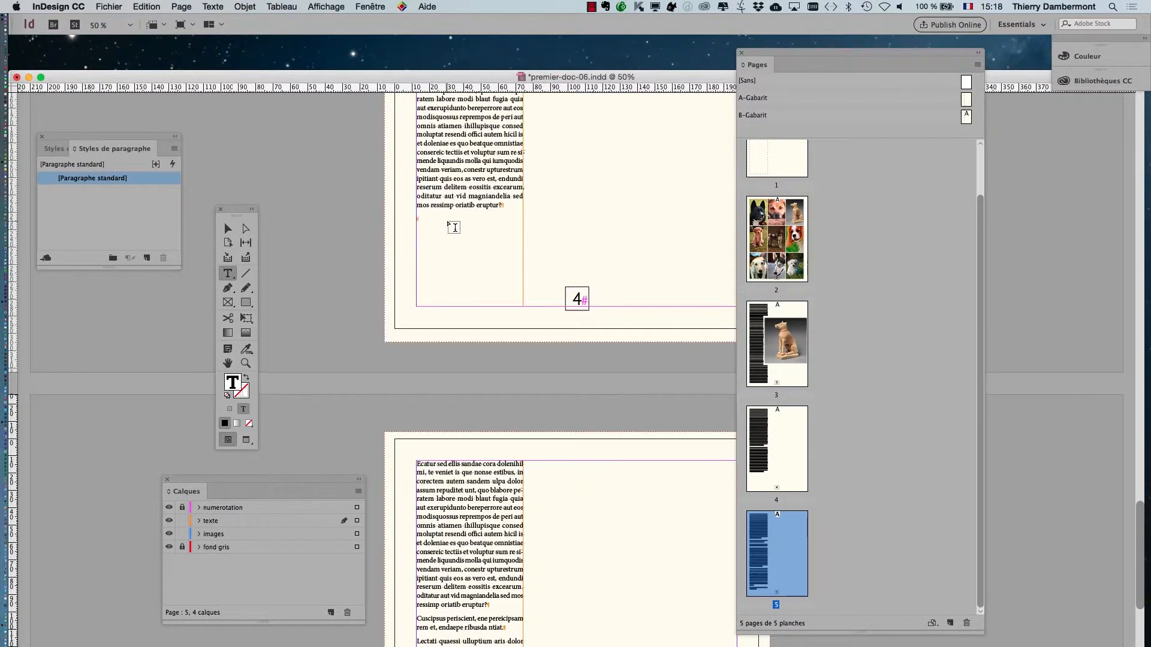
scroll(446, 223, down, 10)
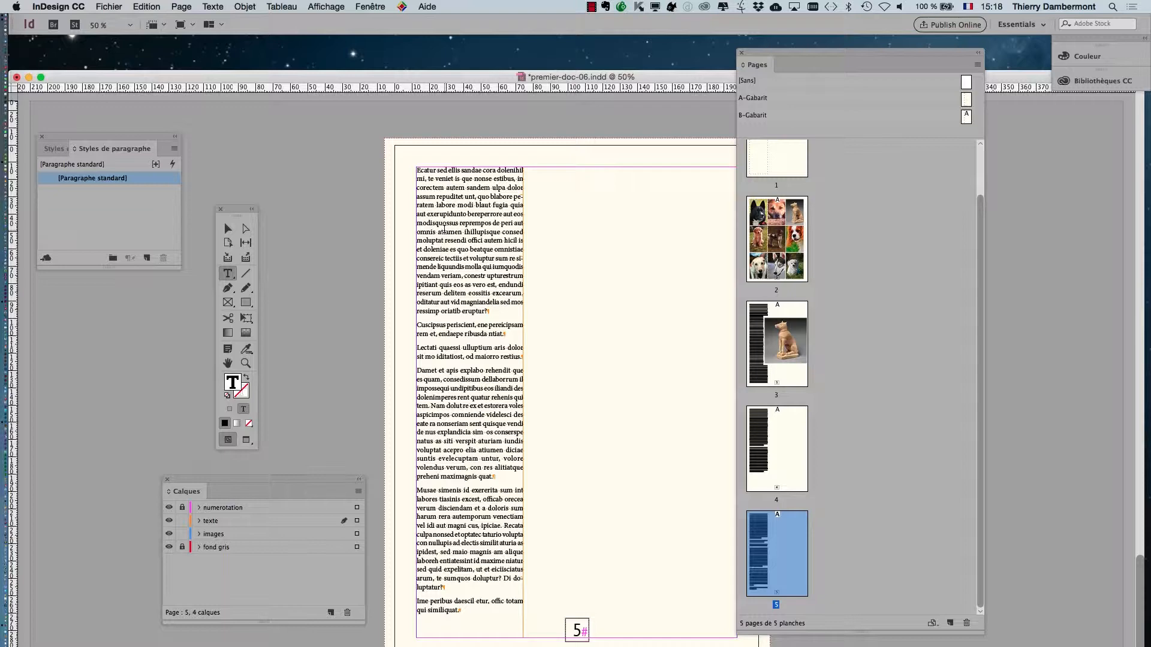
scroll(663, 237, up, 8)
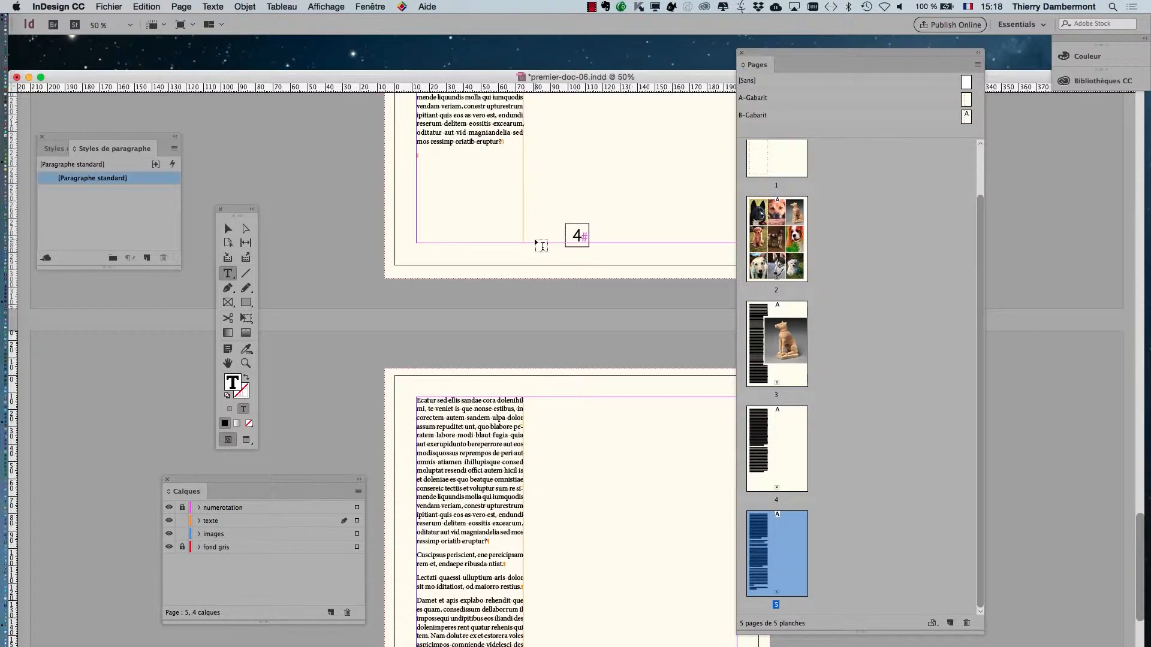
scroll(541, 246, up, 4)
scroll(541, 246, up, 10)
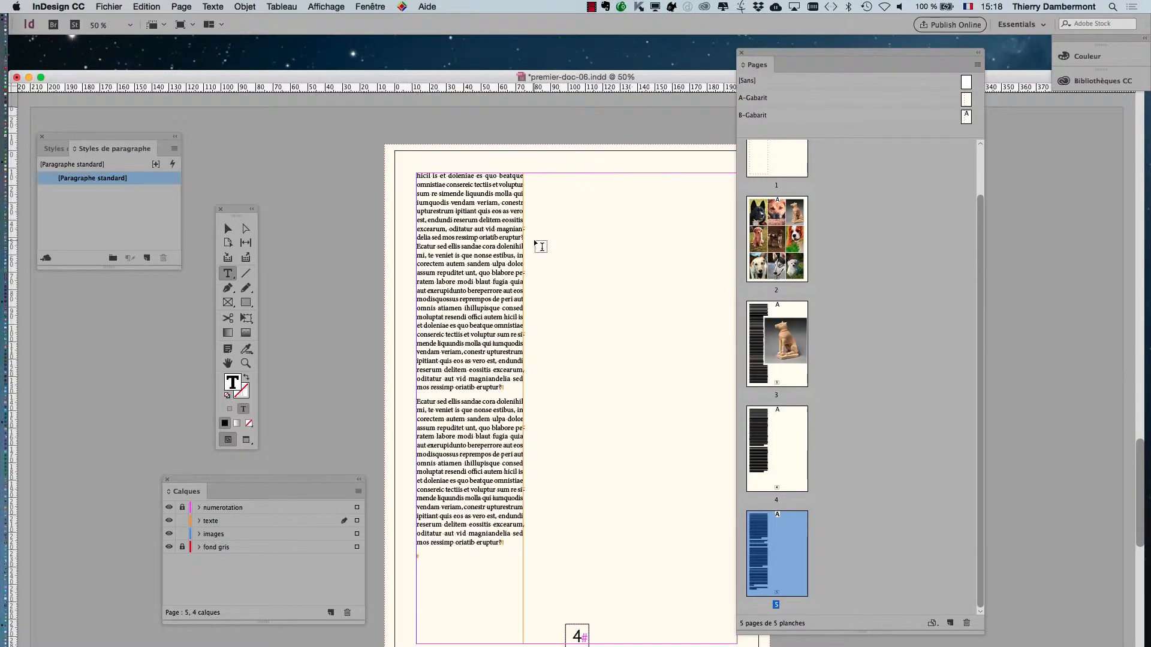
scroll(541, 246, down, 4)
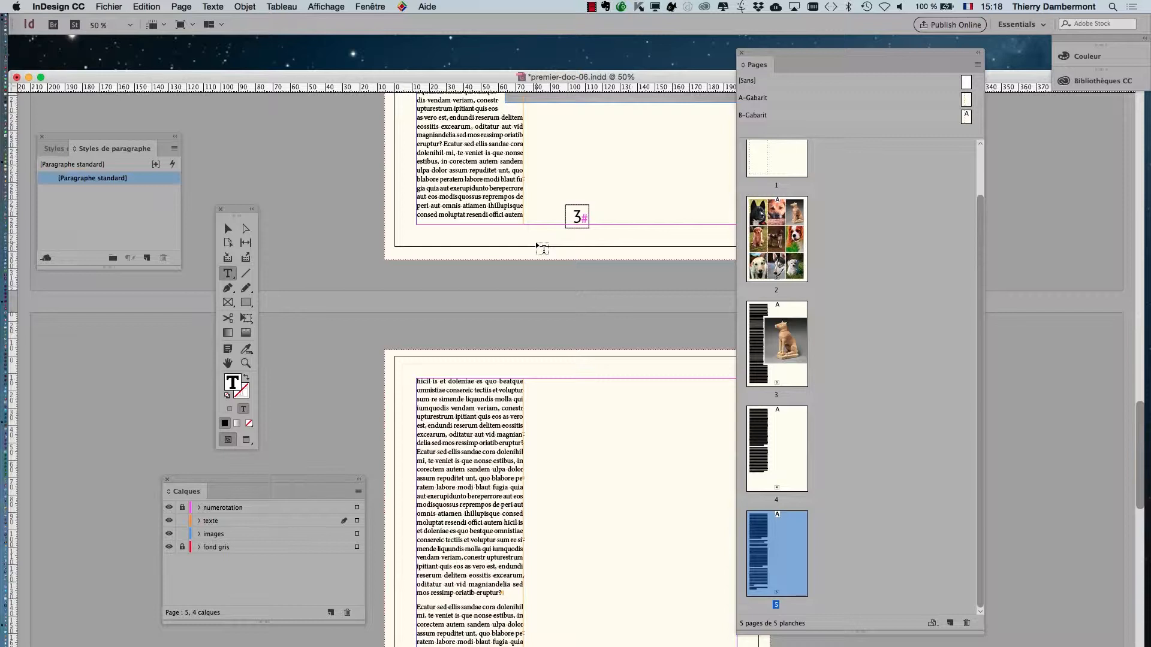
Step: Inspect the text frames of pages 3 and 4 by selecting each with the Selection tool, moving the toolbox as needed
click(230, 231)
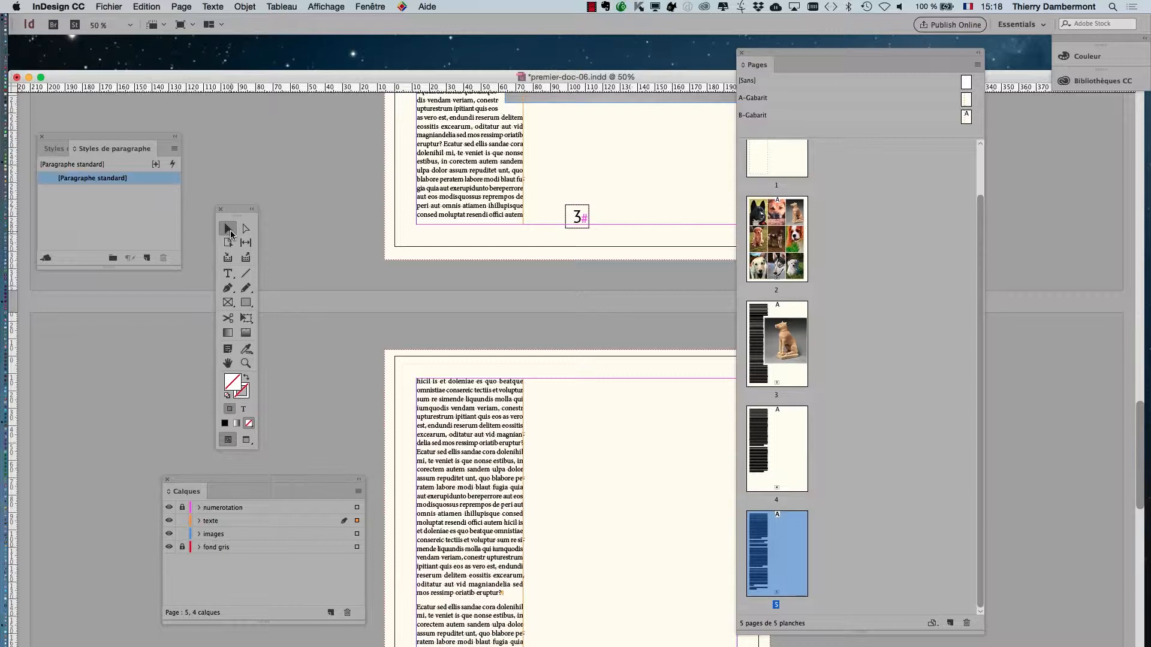
click(429, 198)
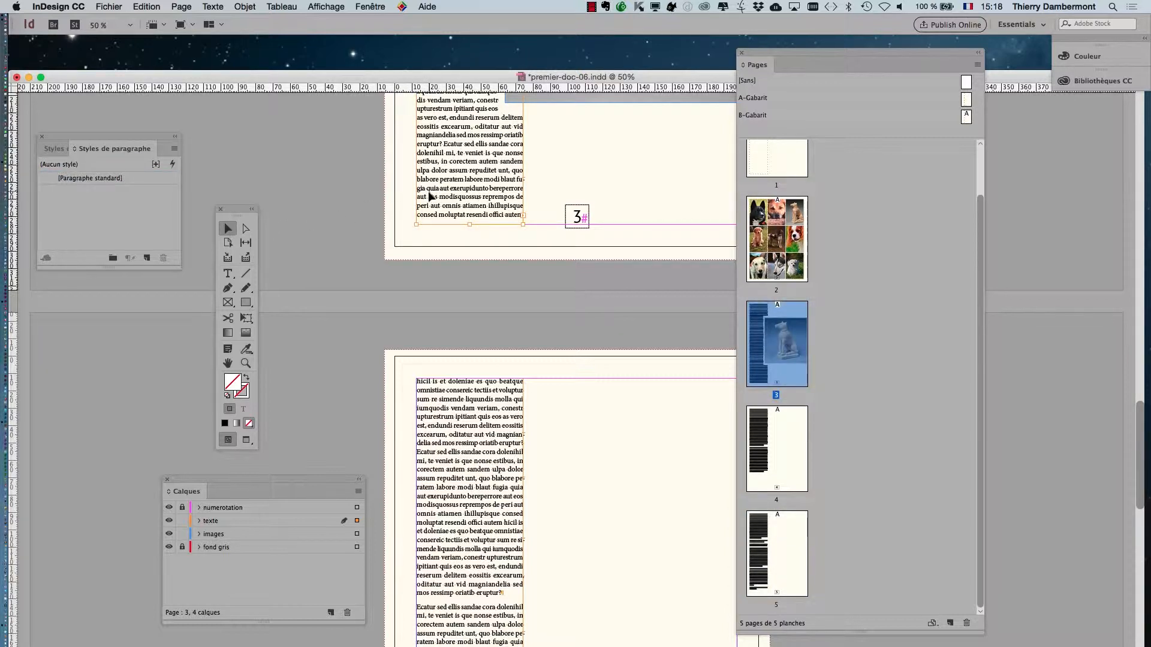
drag(238, 213, 346, 175)
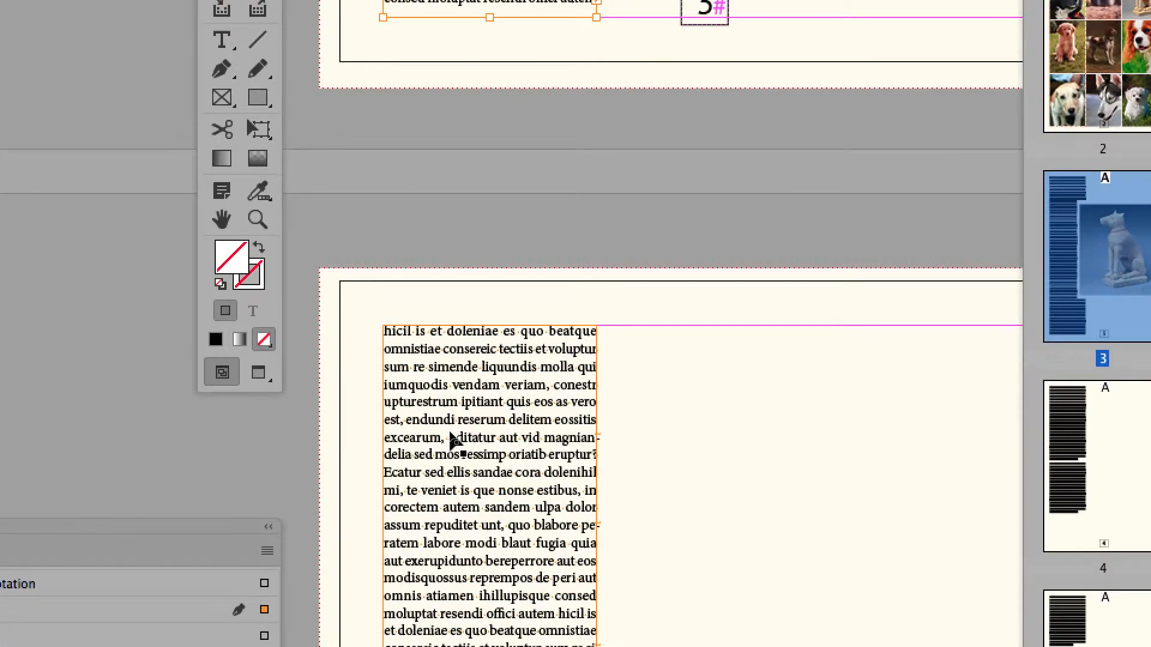
click(454, 441)
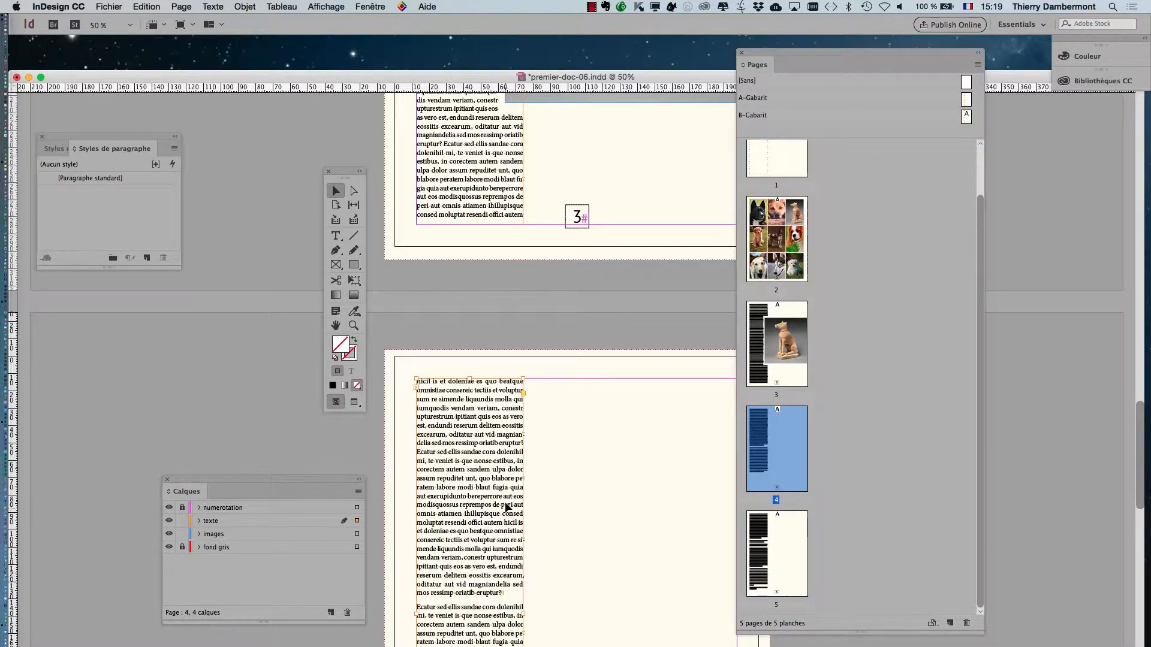
key(super+minus)
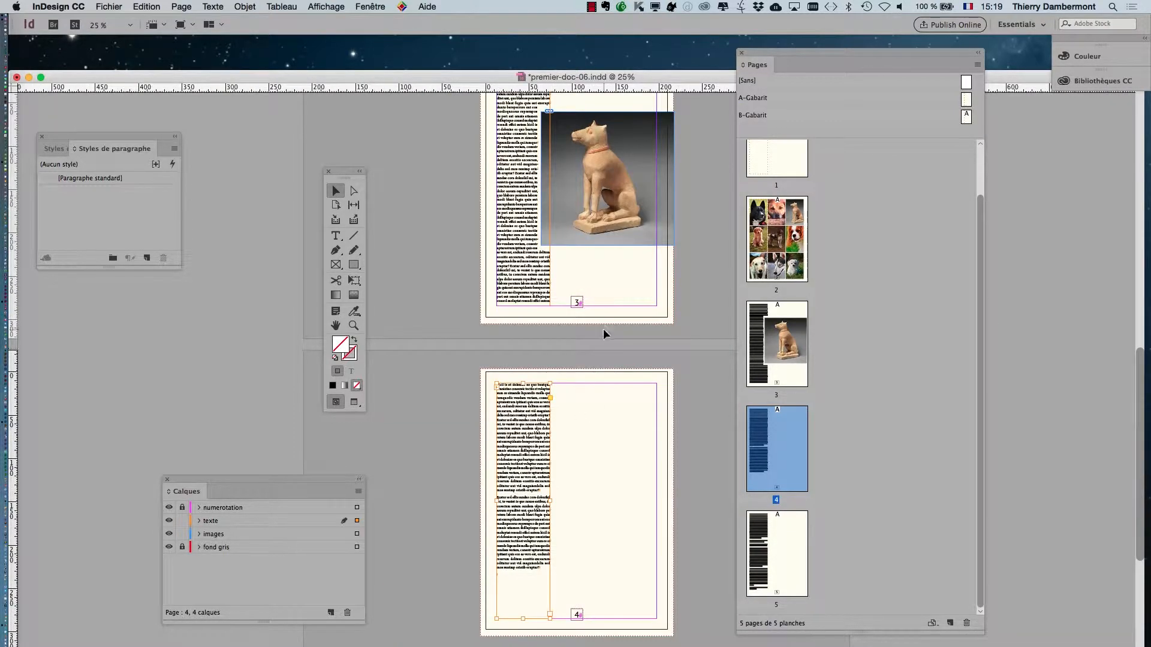
key(super+equal)
scroll(605, 336, up, 5)
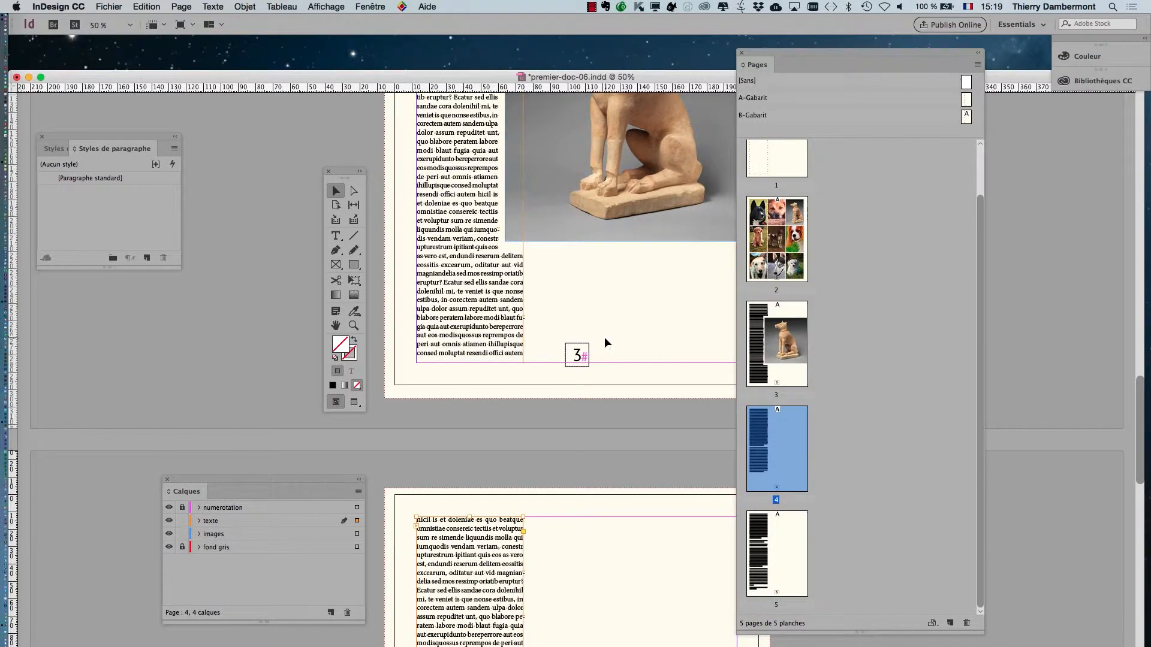
Step: Move the toolbox and the Pages panel clear of the document pages
click(265, 174)
drag(344, 172, 283, 177)
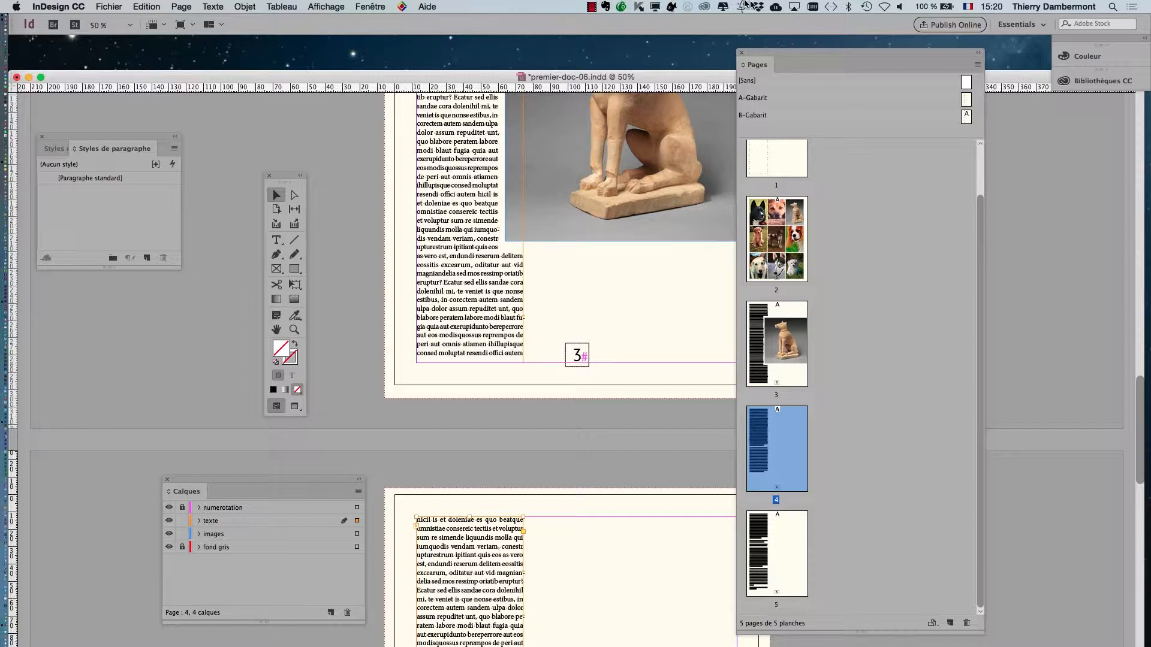
drag(775, 51, 821, 49)
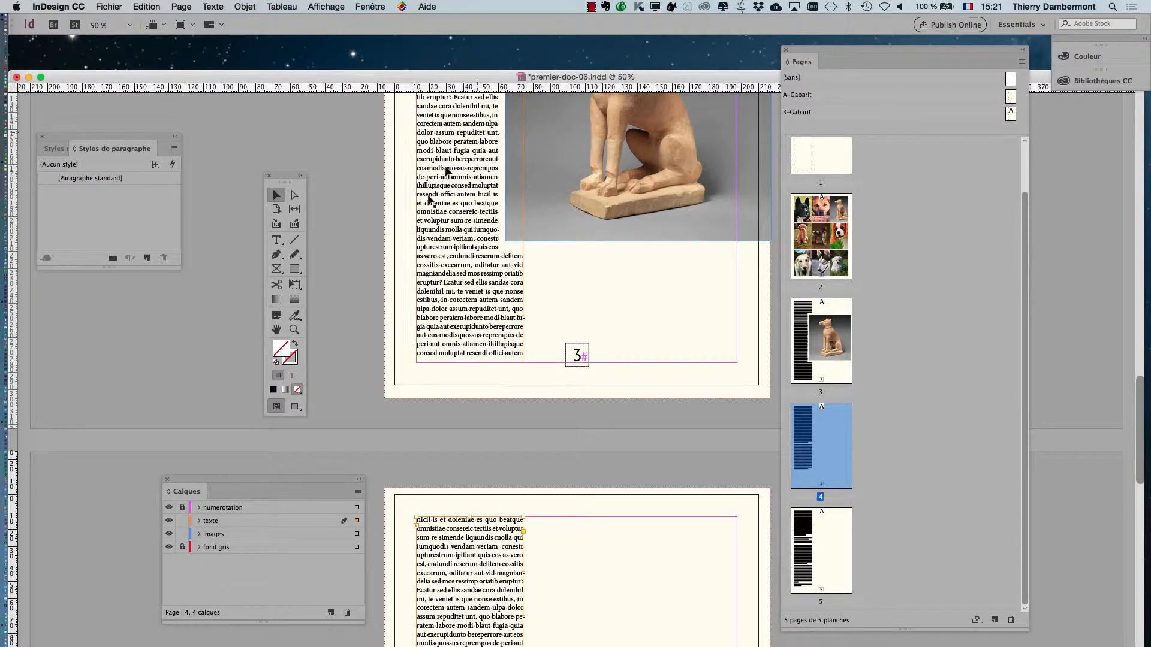
Step: Select page 3's text frame and turn on the display of text threads
click(463, 329)
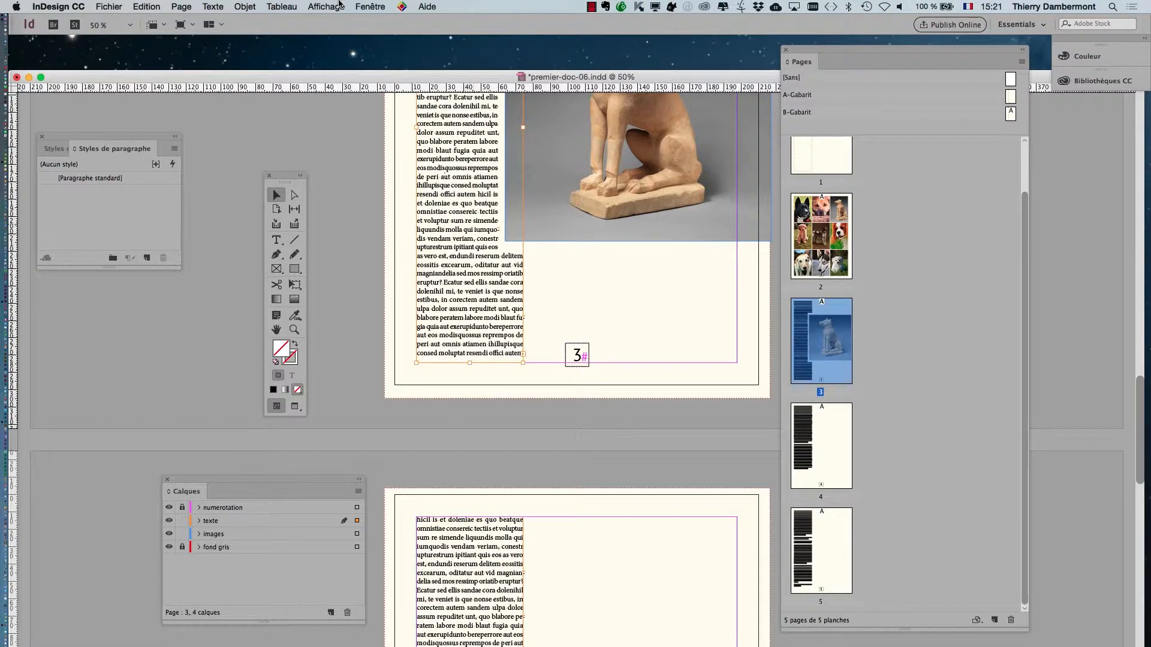
click(335, 6)
mouse_move(374, 233)
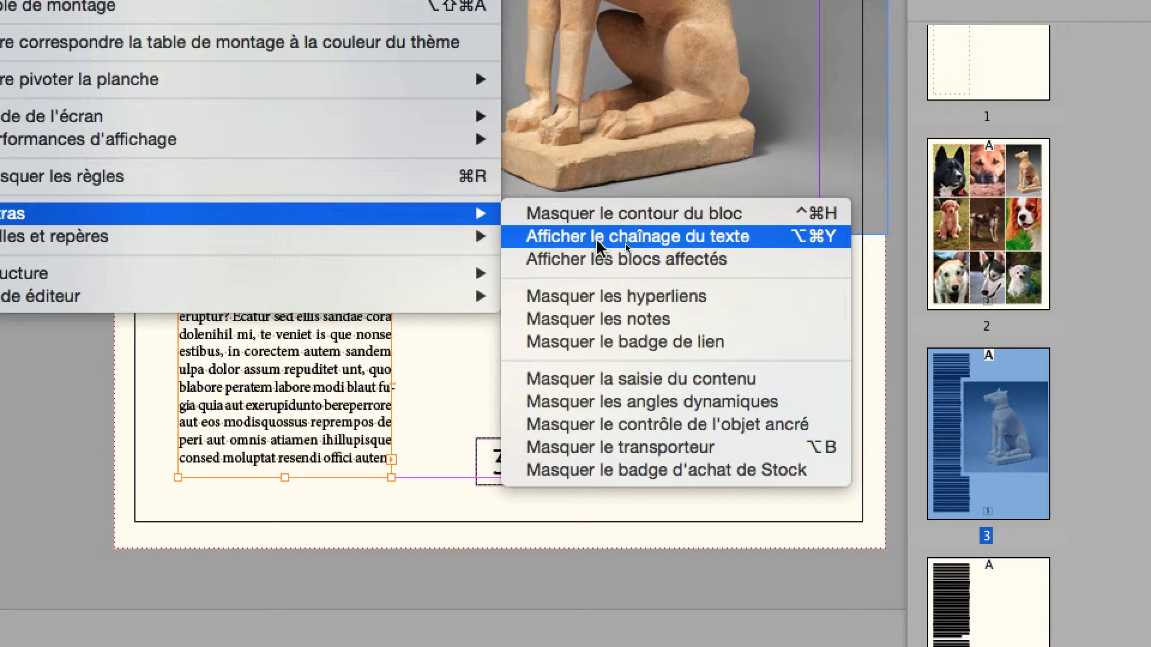
click(598, 241)
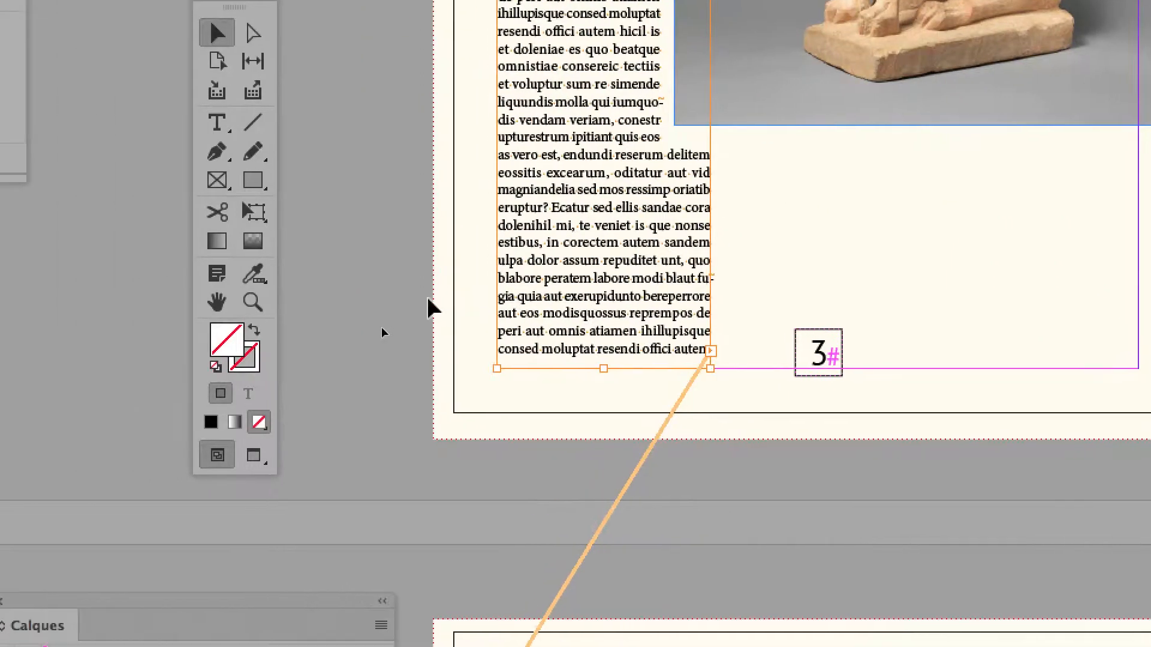
Step: Deselect page 3's text frame and reselect it to examine its thread to page 4
click(264, 334)
click(462, 456)
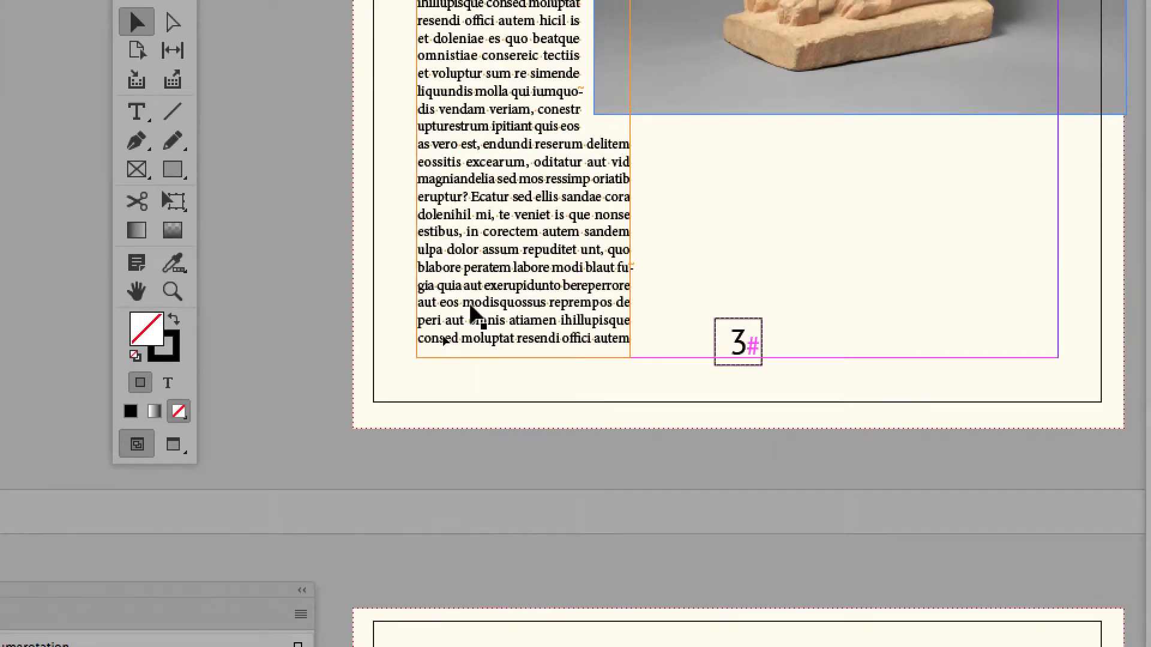
click(548, 313)
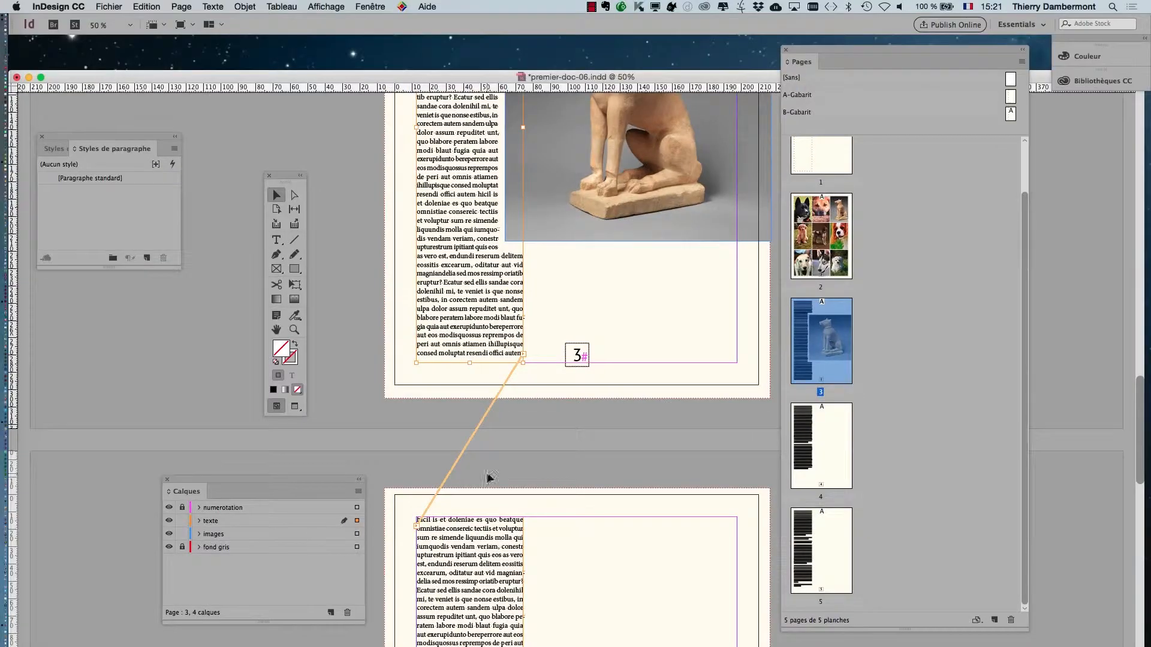
Step: With the Type tool, select a passage beside the dog statue image on page 3 and delete it
key(super+minus)
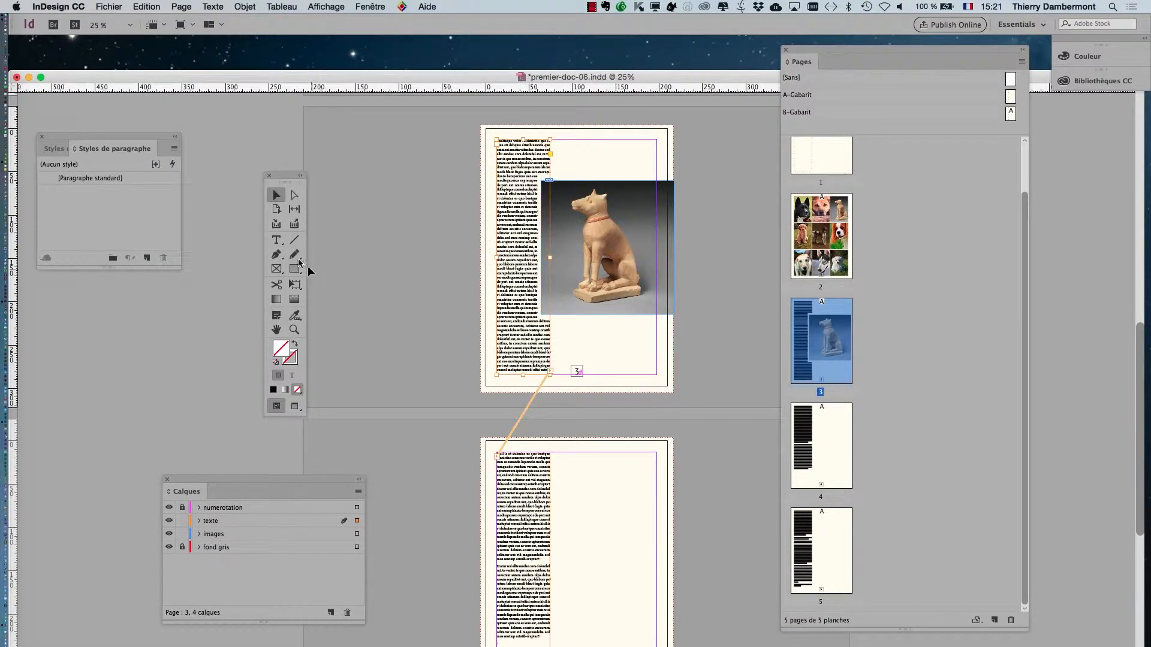
click(278, 241)
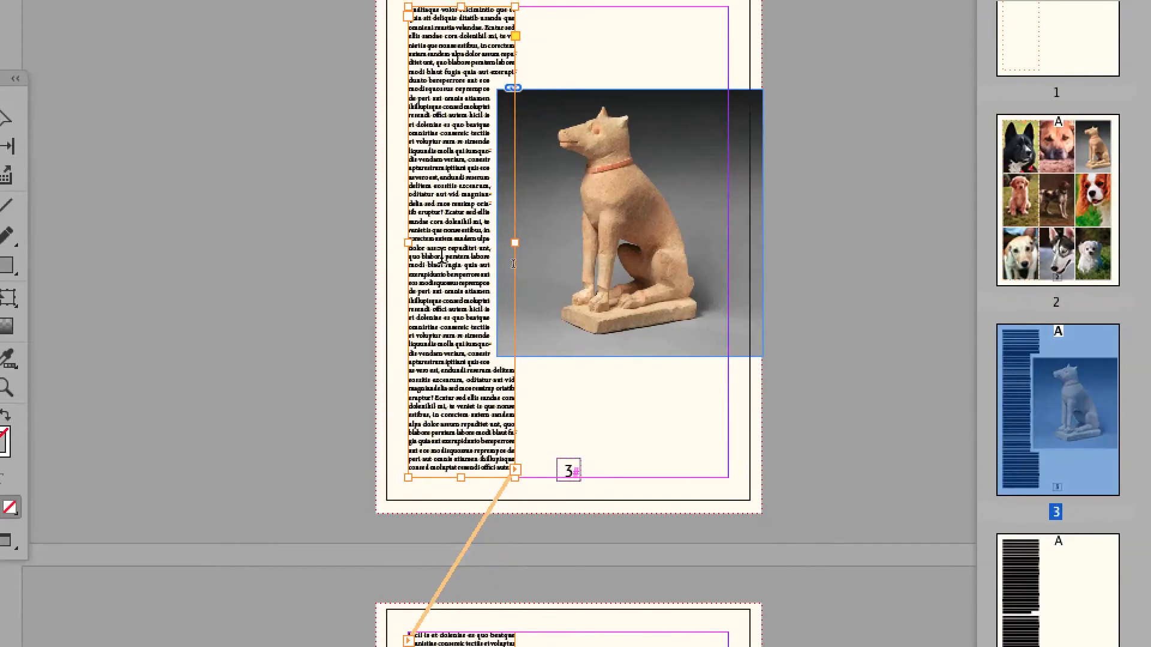
drag(603, 267, 563, 169)
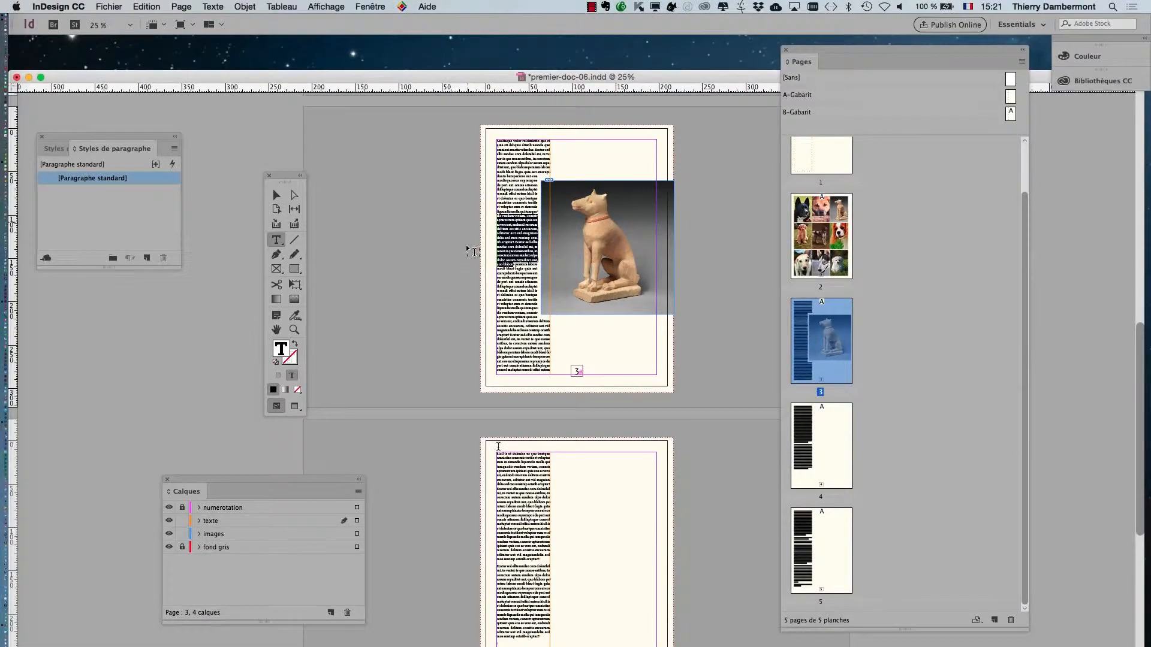
scroll(588, 592, down, 3)
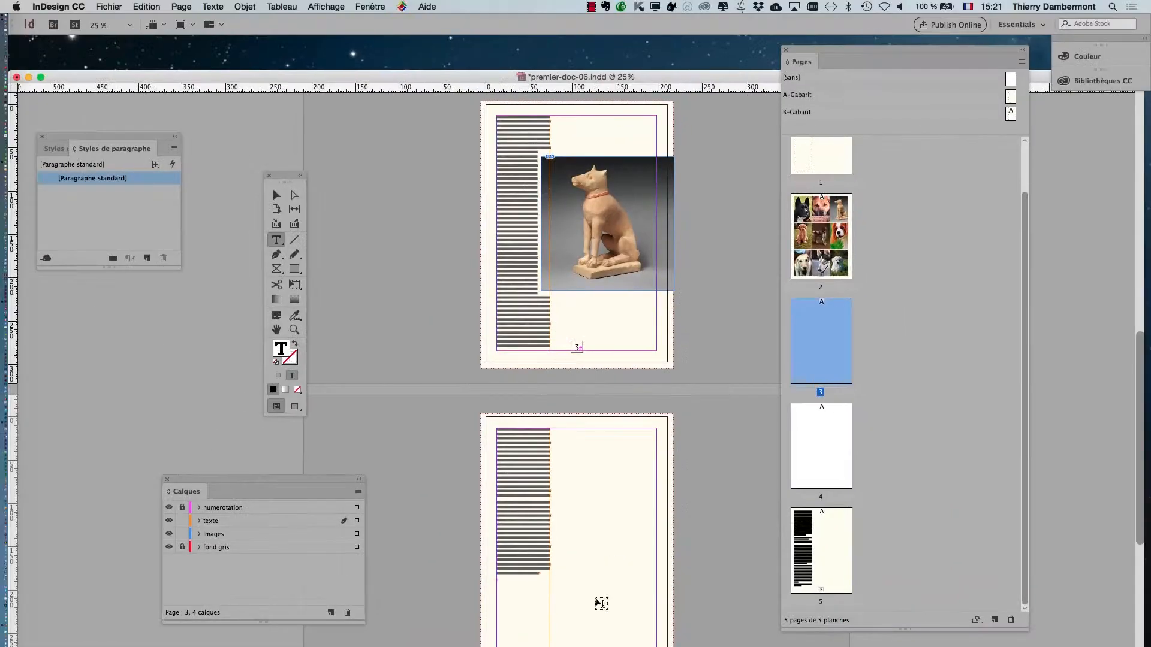
Step: Select a second passage on page 3, running from beside the statue image to below it, and delete it
key(super+equal)
drag(482, 255, 456, 130)
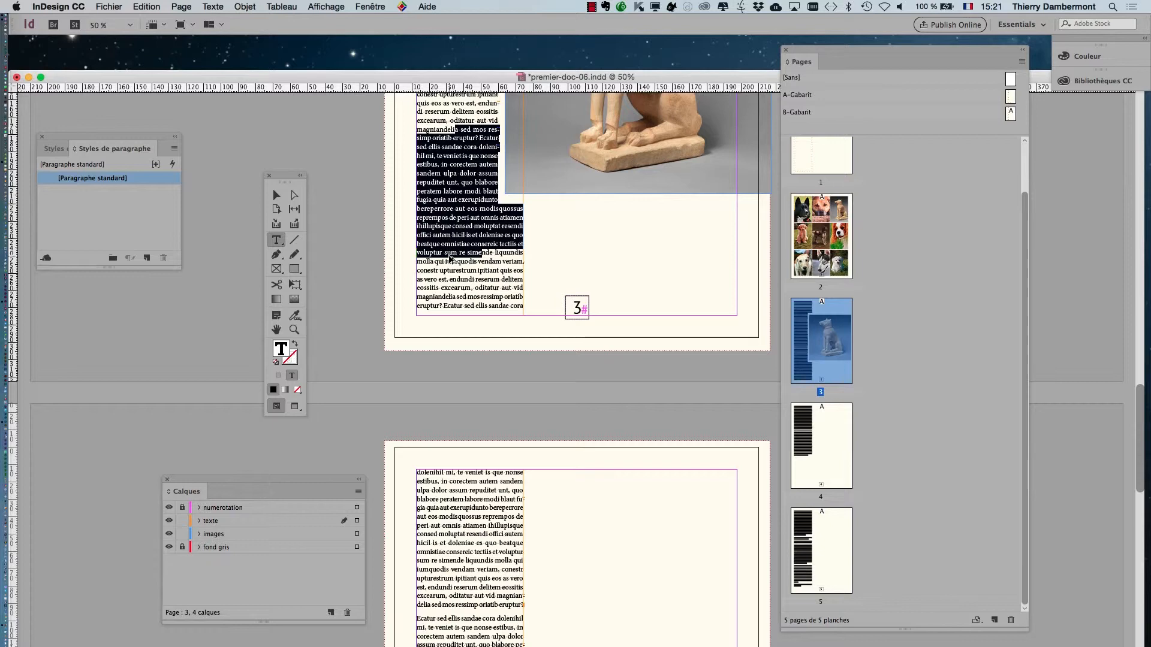
key(super+minus)
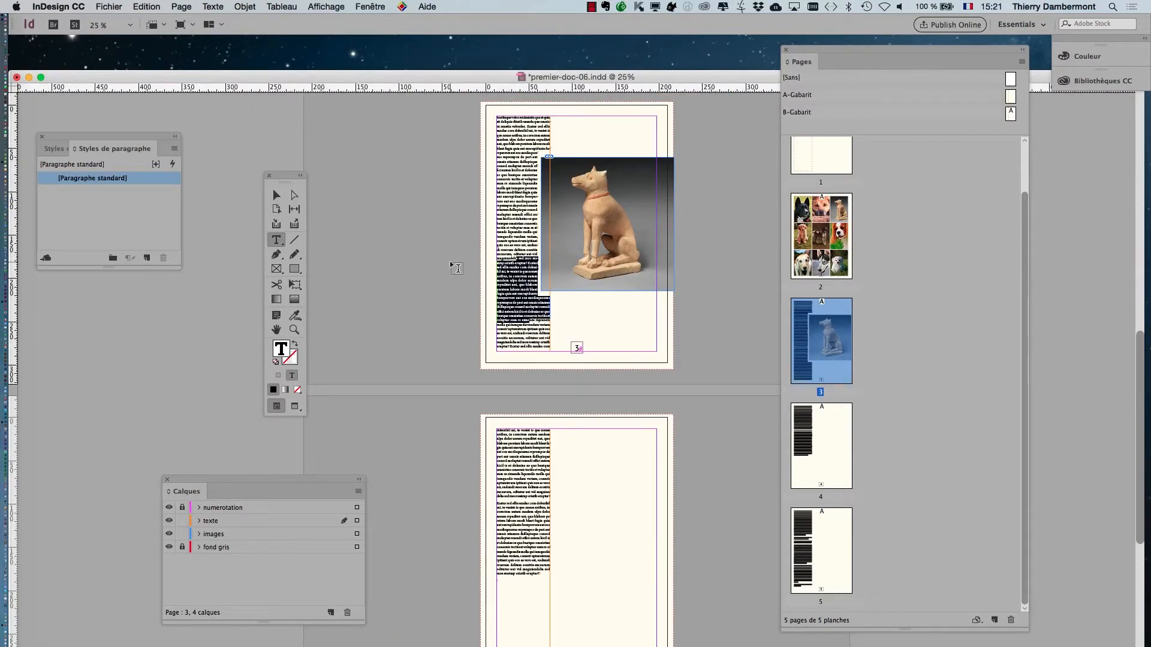
key(BackSpace)
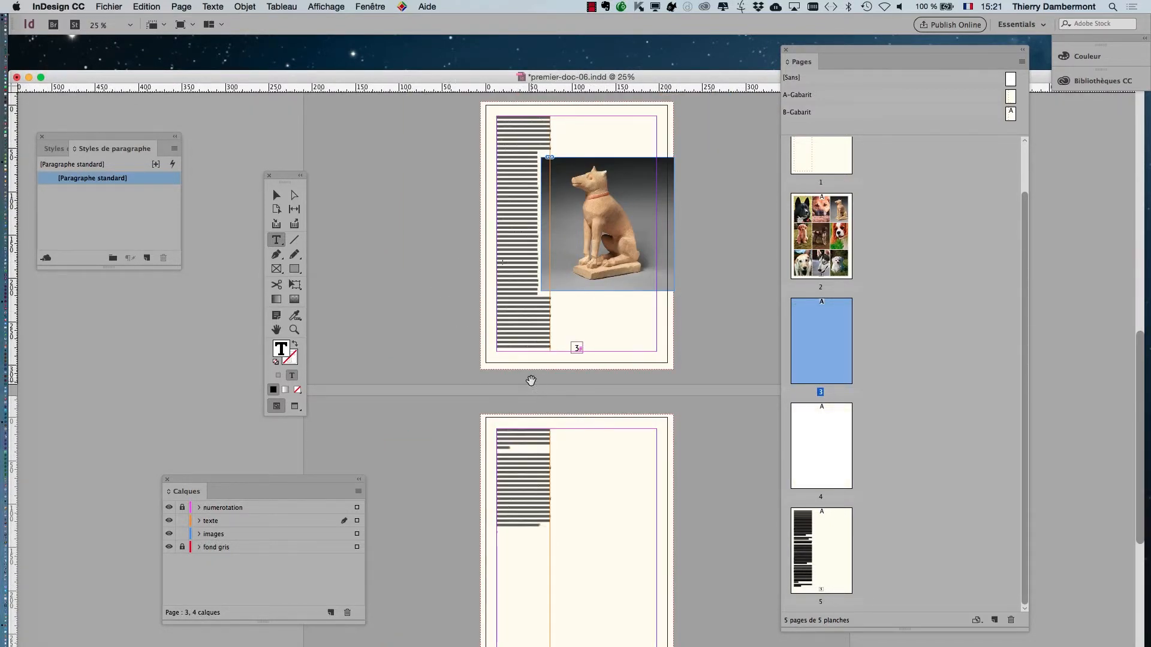